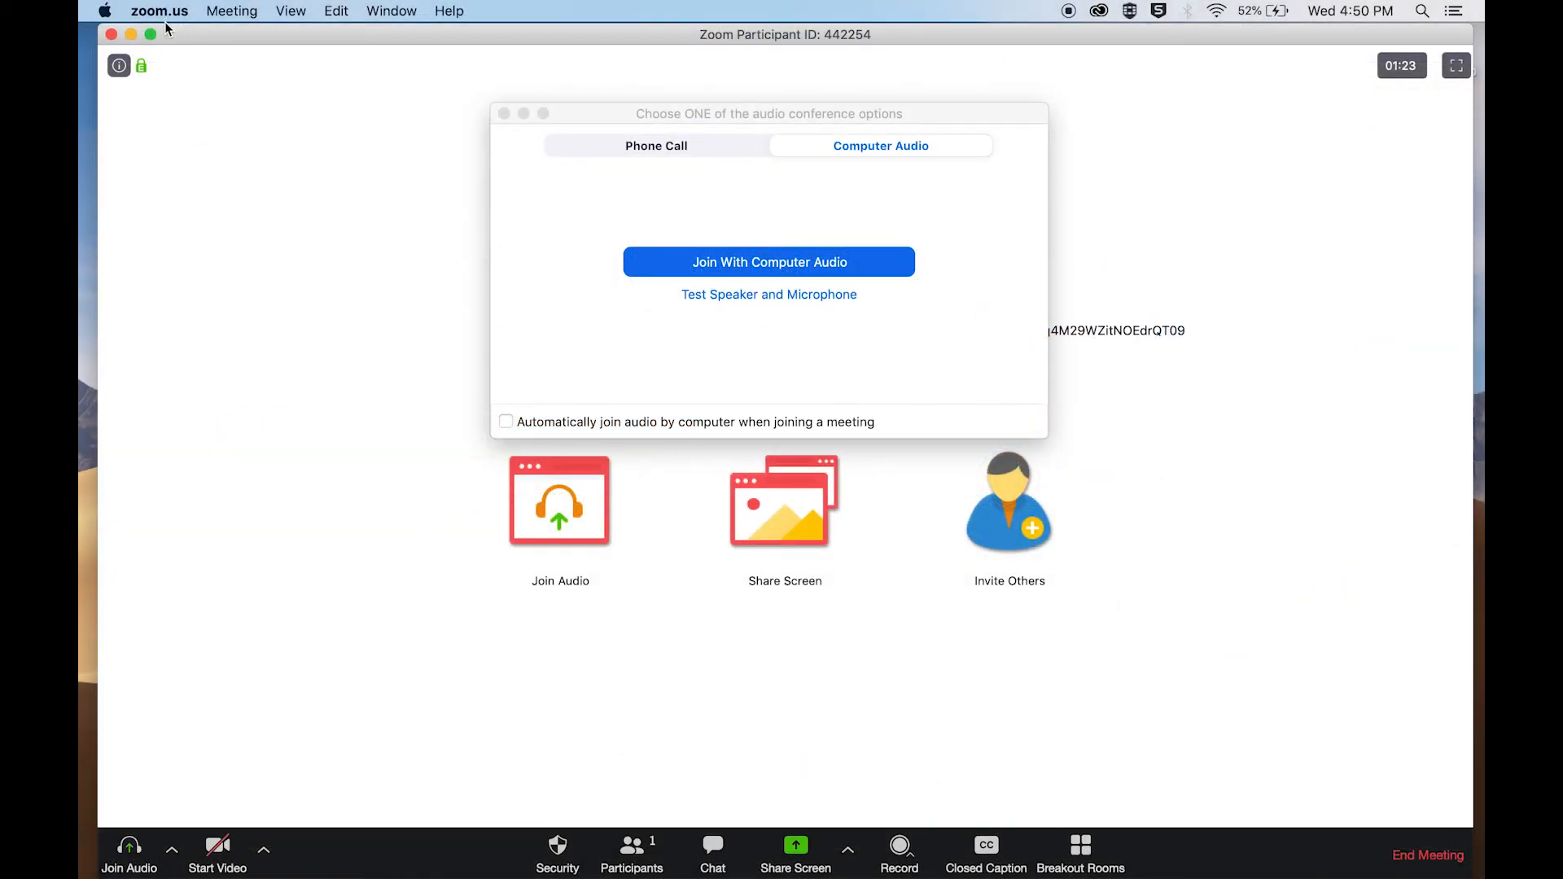
- Check for updates to the Zoom desktop app
left_click(166, 14)
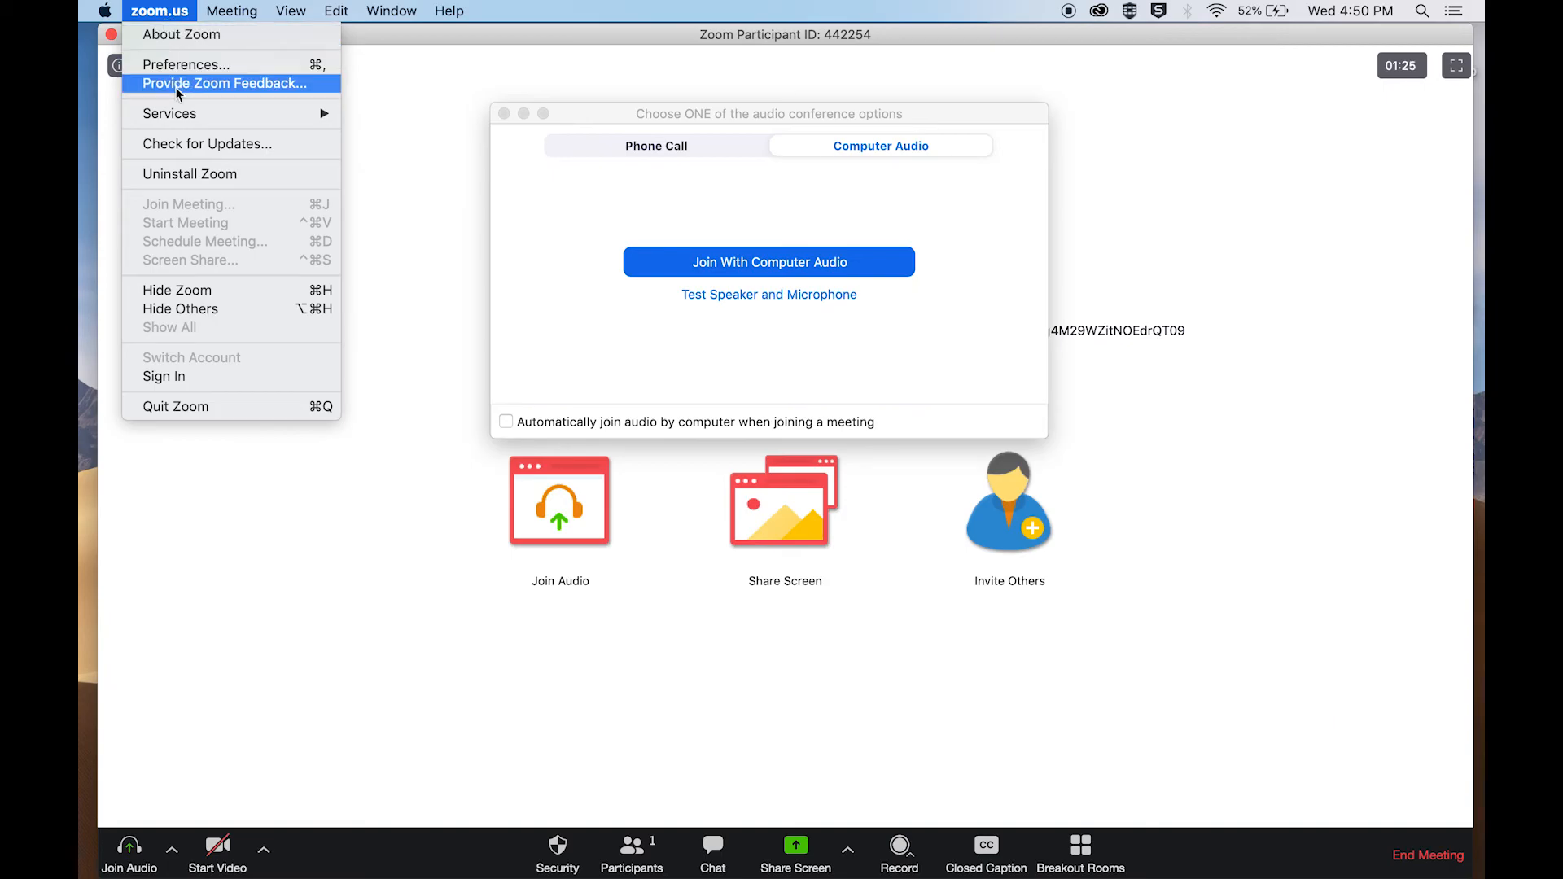
left_click(183, 143)
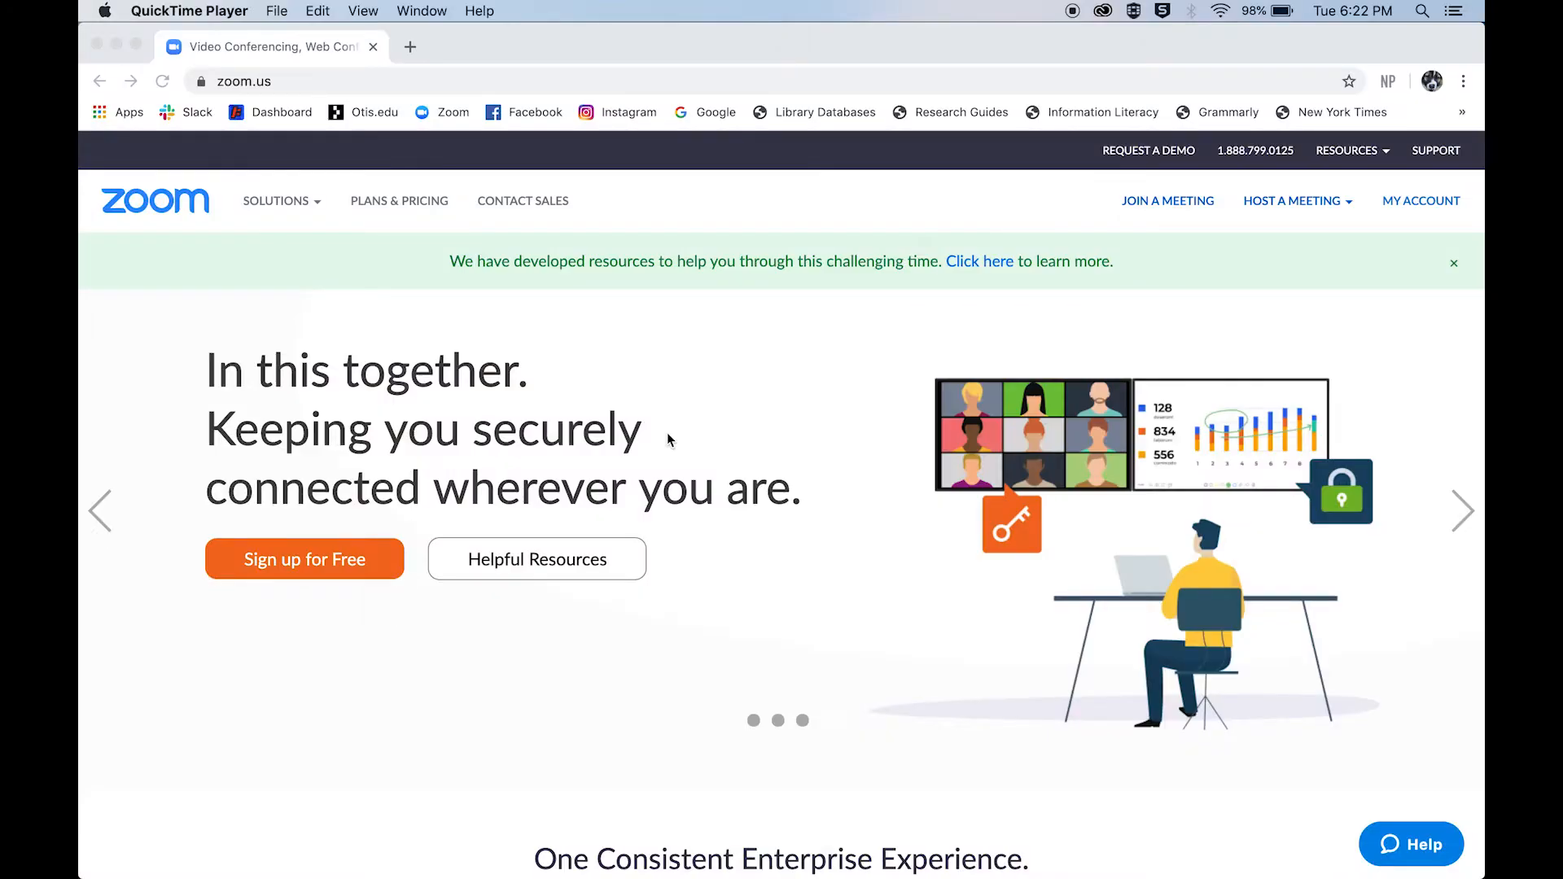
- In Chrome, open the Zoom account's meetings page and start scheduling a new meeting
left_click(1418, 202)
mouse_move(1416, 205)
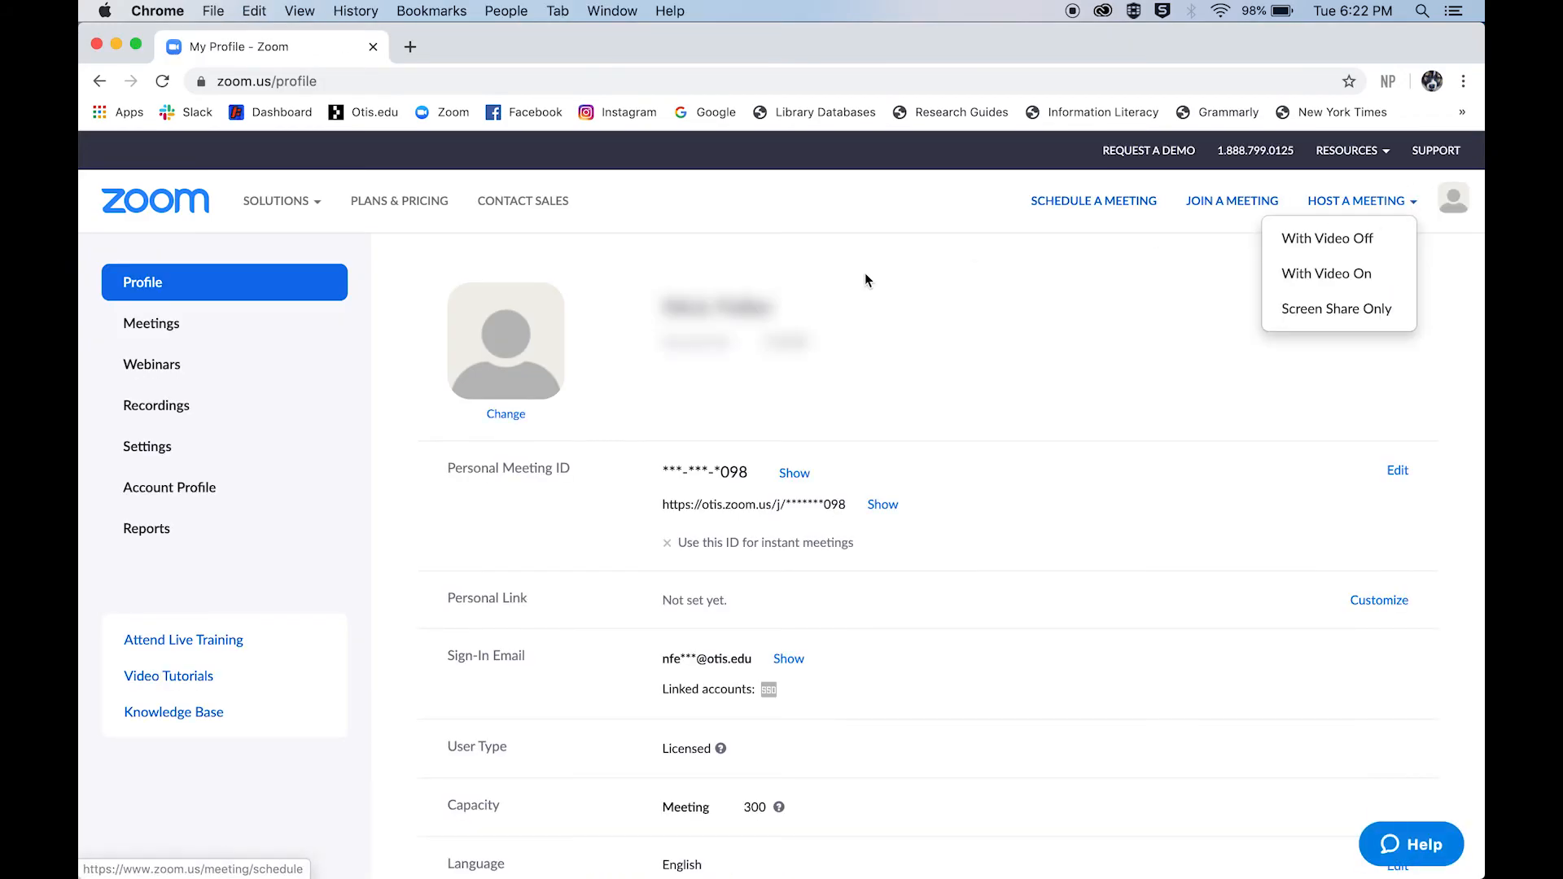
left_click(162, 328)
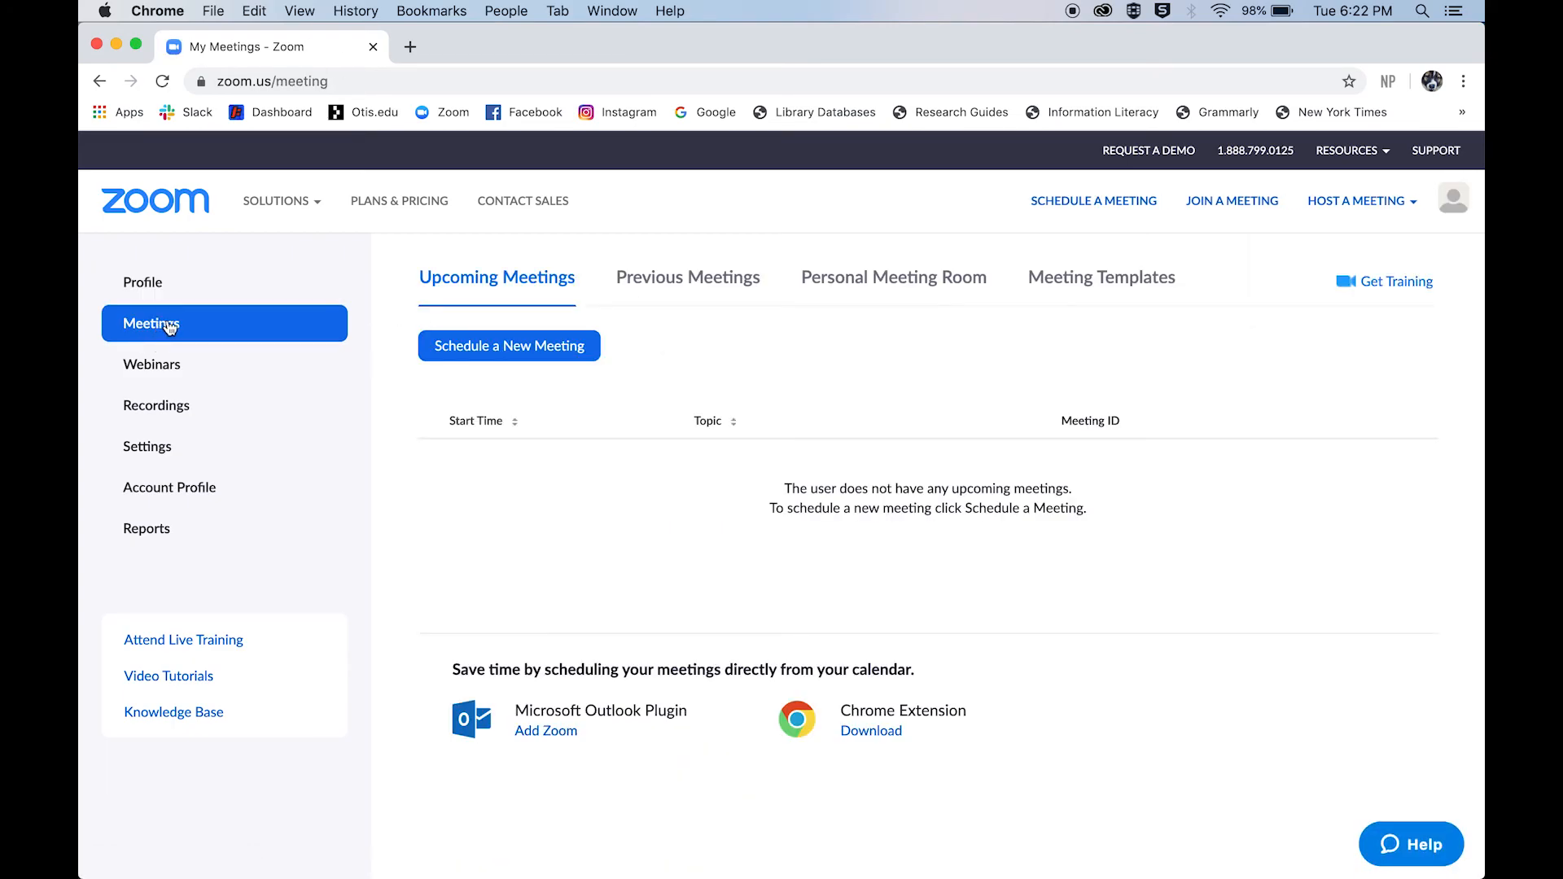
left_click(477, 349)
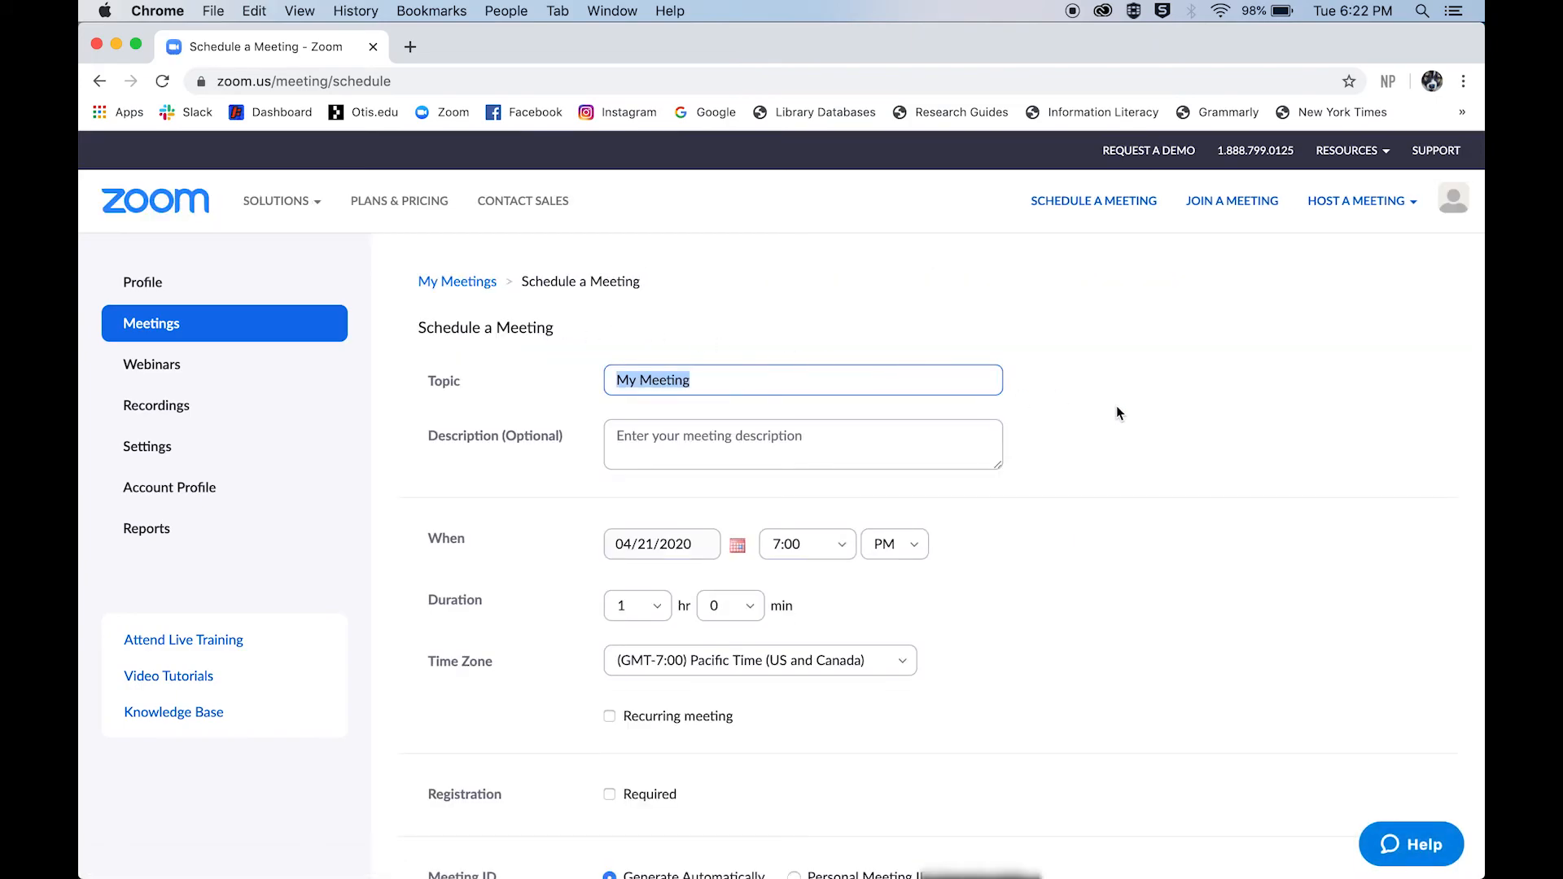
- Set the new meeting to generate its ID automatically and require a meeting password
scroll(1117, 407, "down", 5)
scroll(1116, 411, "down", 6)
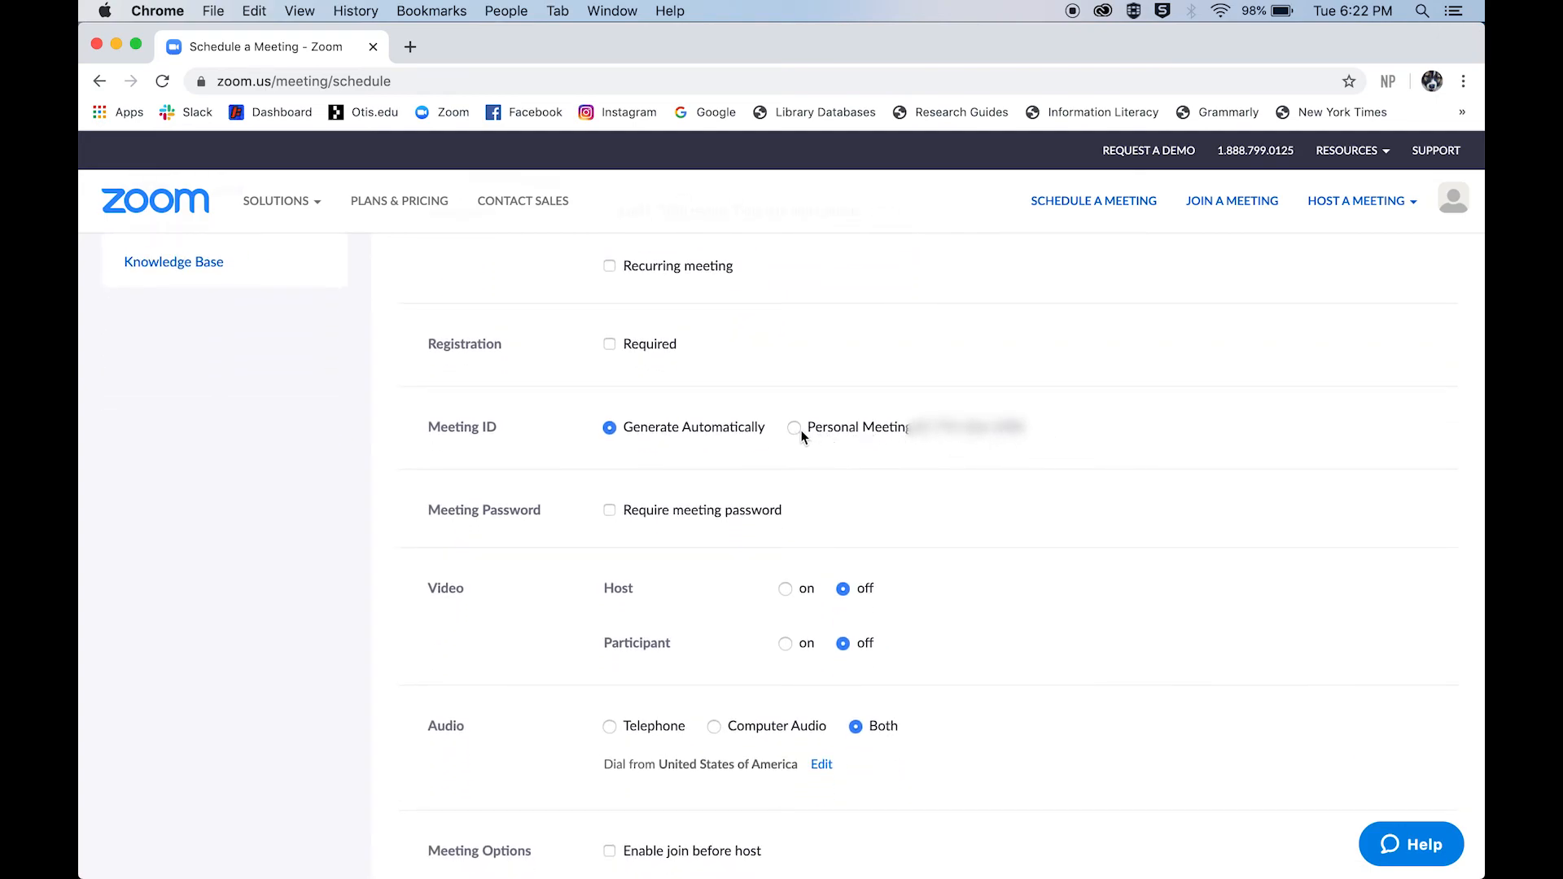
left_click(610, 429)
left_click(611, 429)
left_click(609, 511)
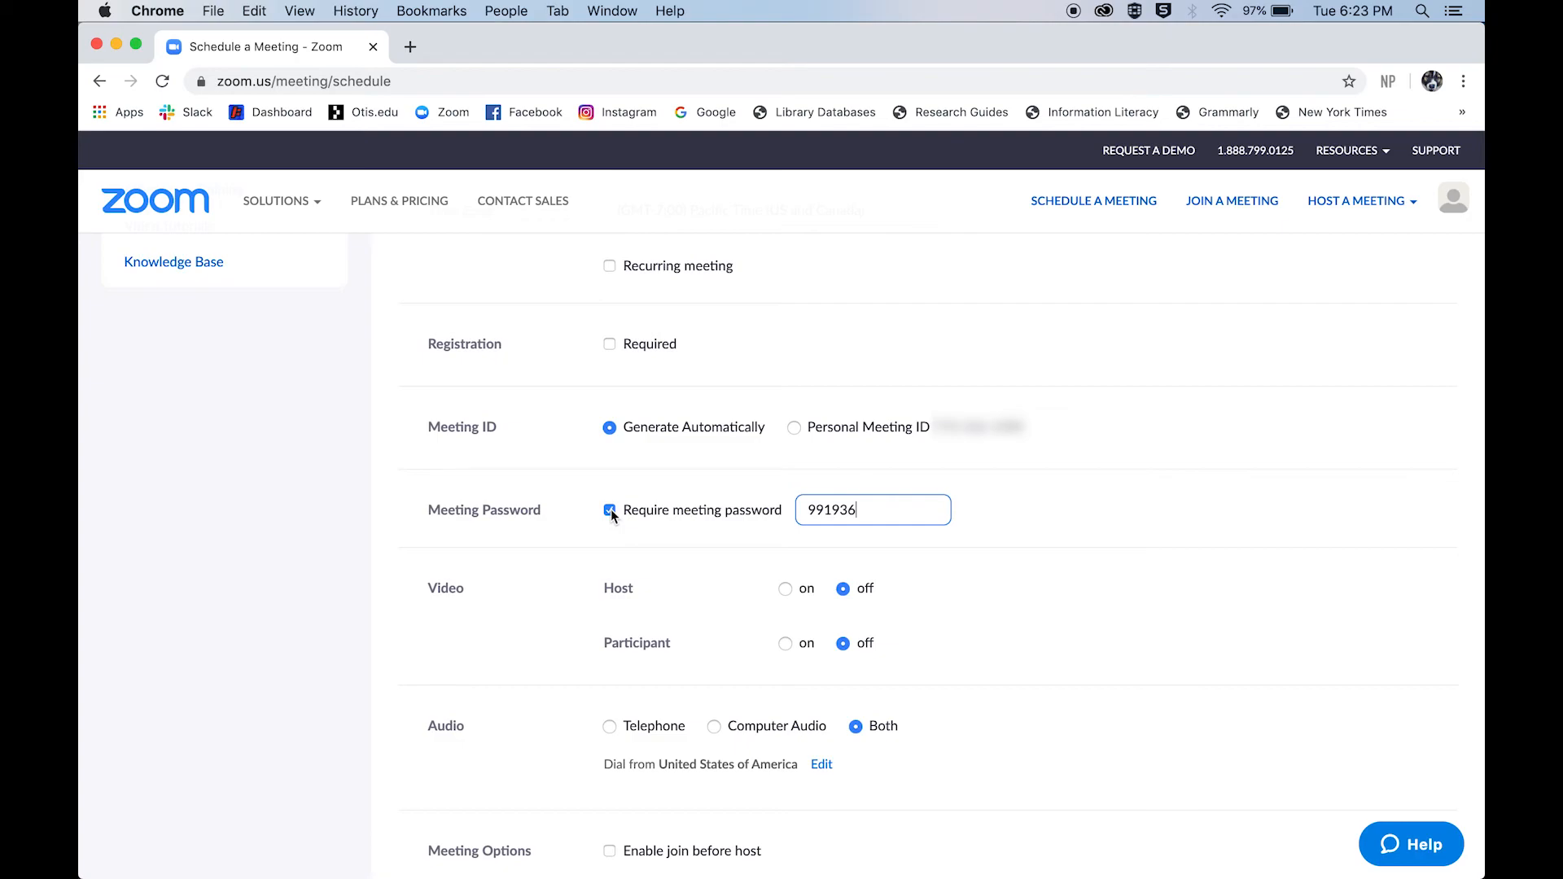
scroll(610, 510, "down", 5)
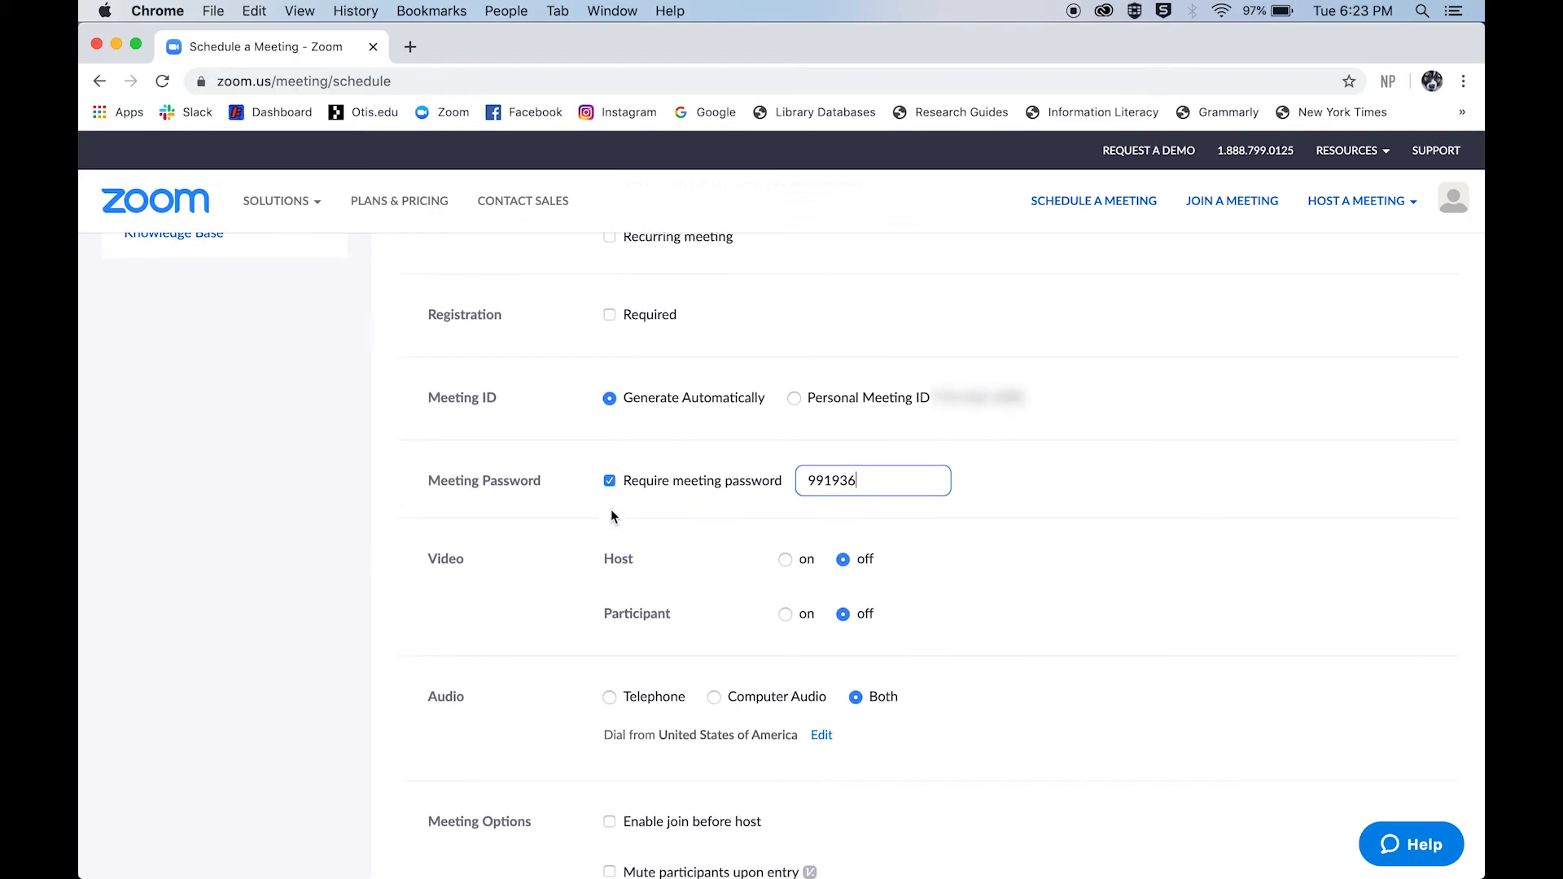
scroll(610, 510, "down", 1)
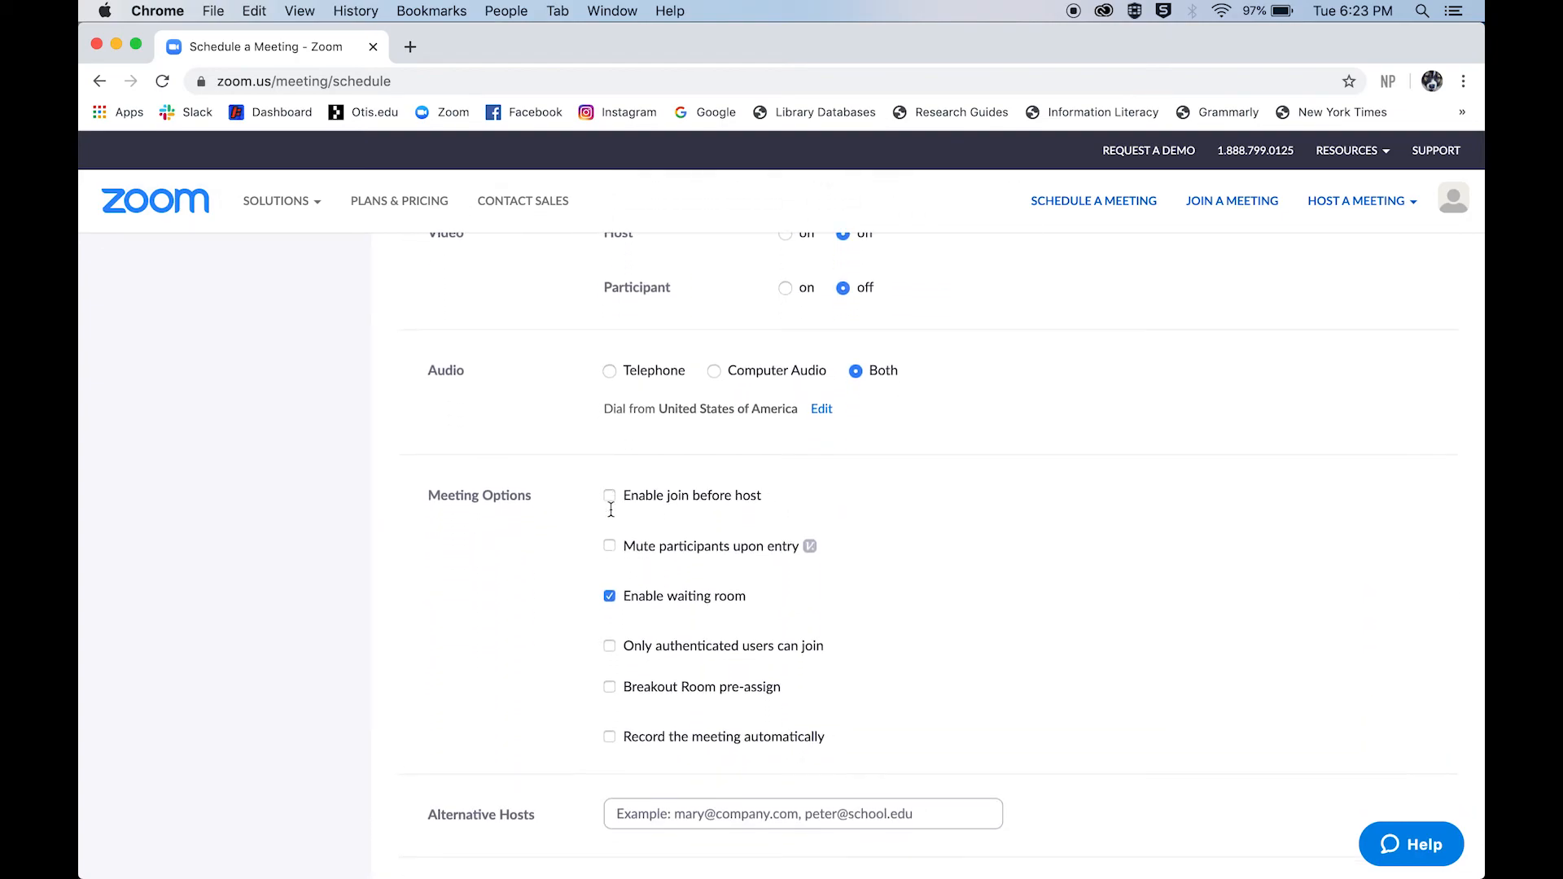
scroll(610, 510, "down", 1)
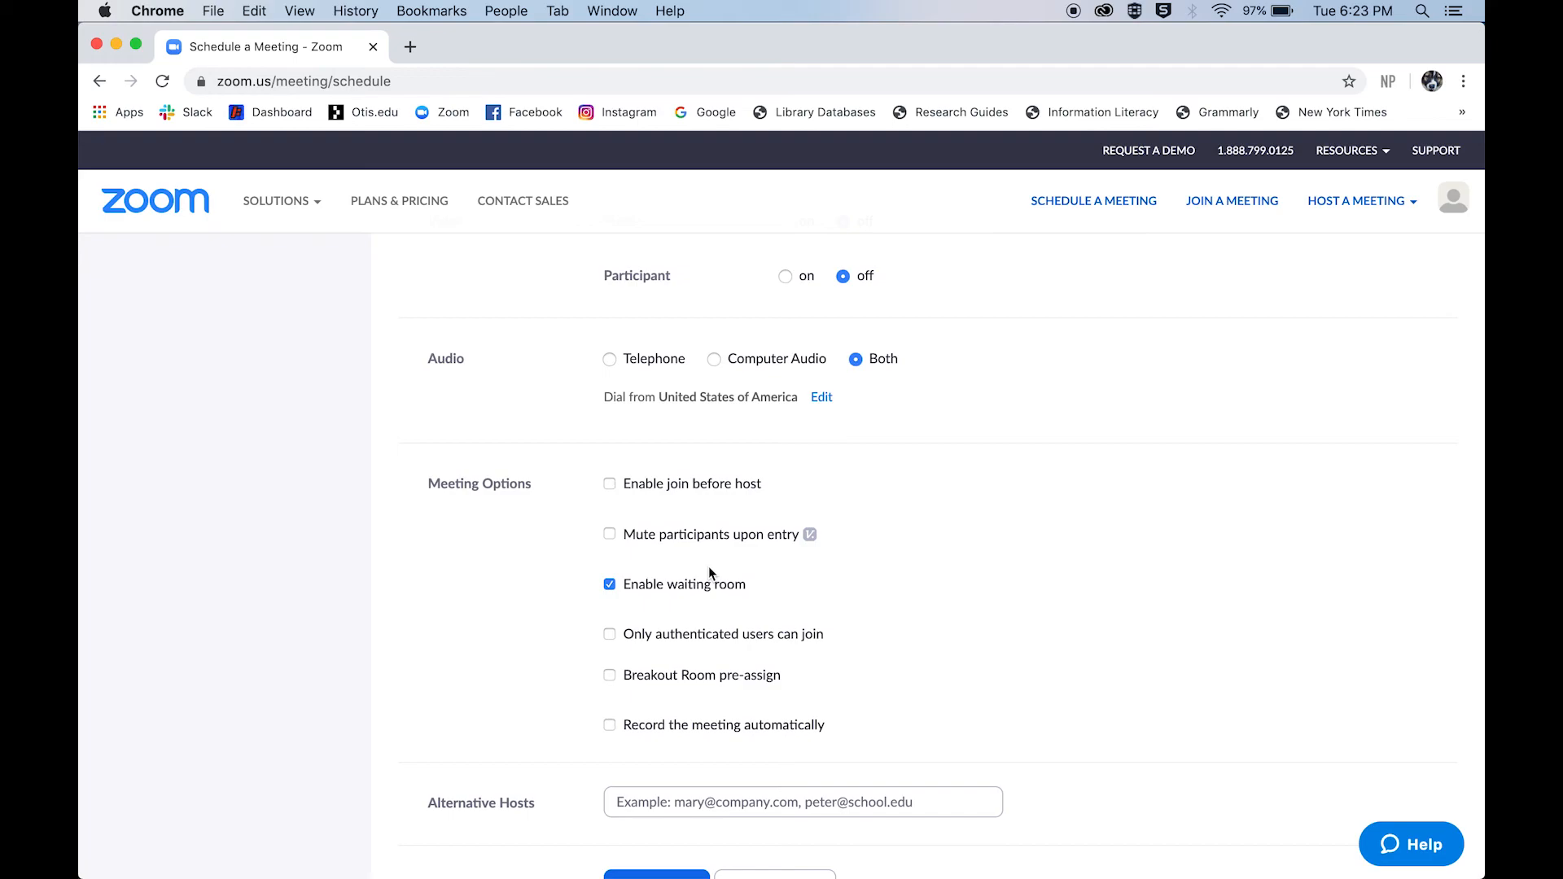
- In the account's meeting settings, enable requiring a password when scheduling new meetings
scroll(709, 571, "up", 10)
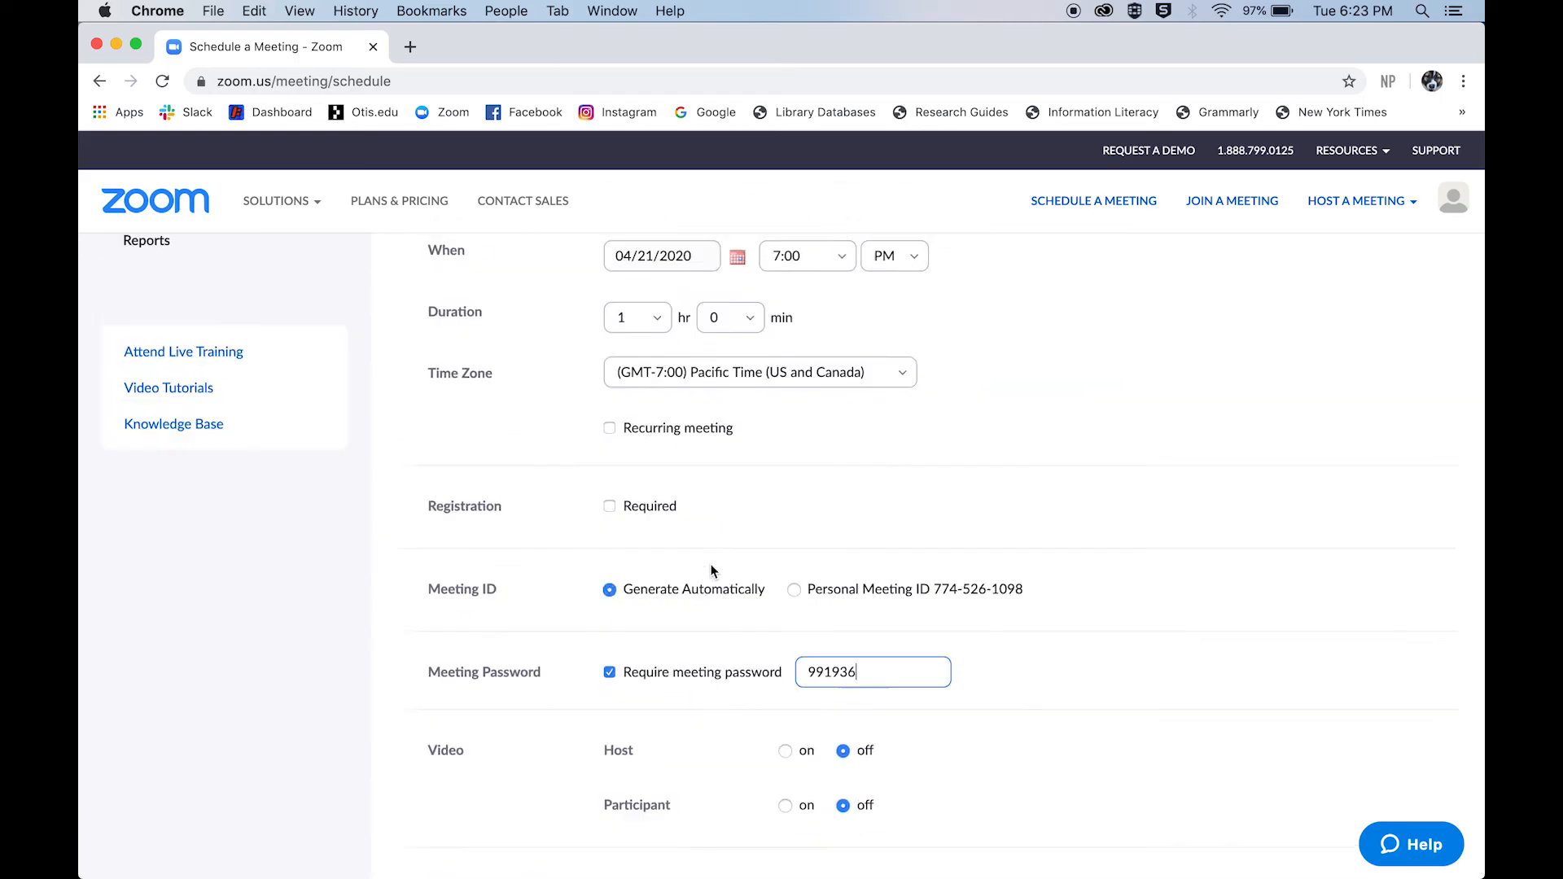
left_click(153, 449)
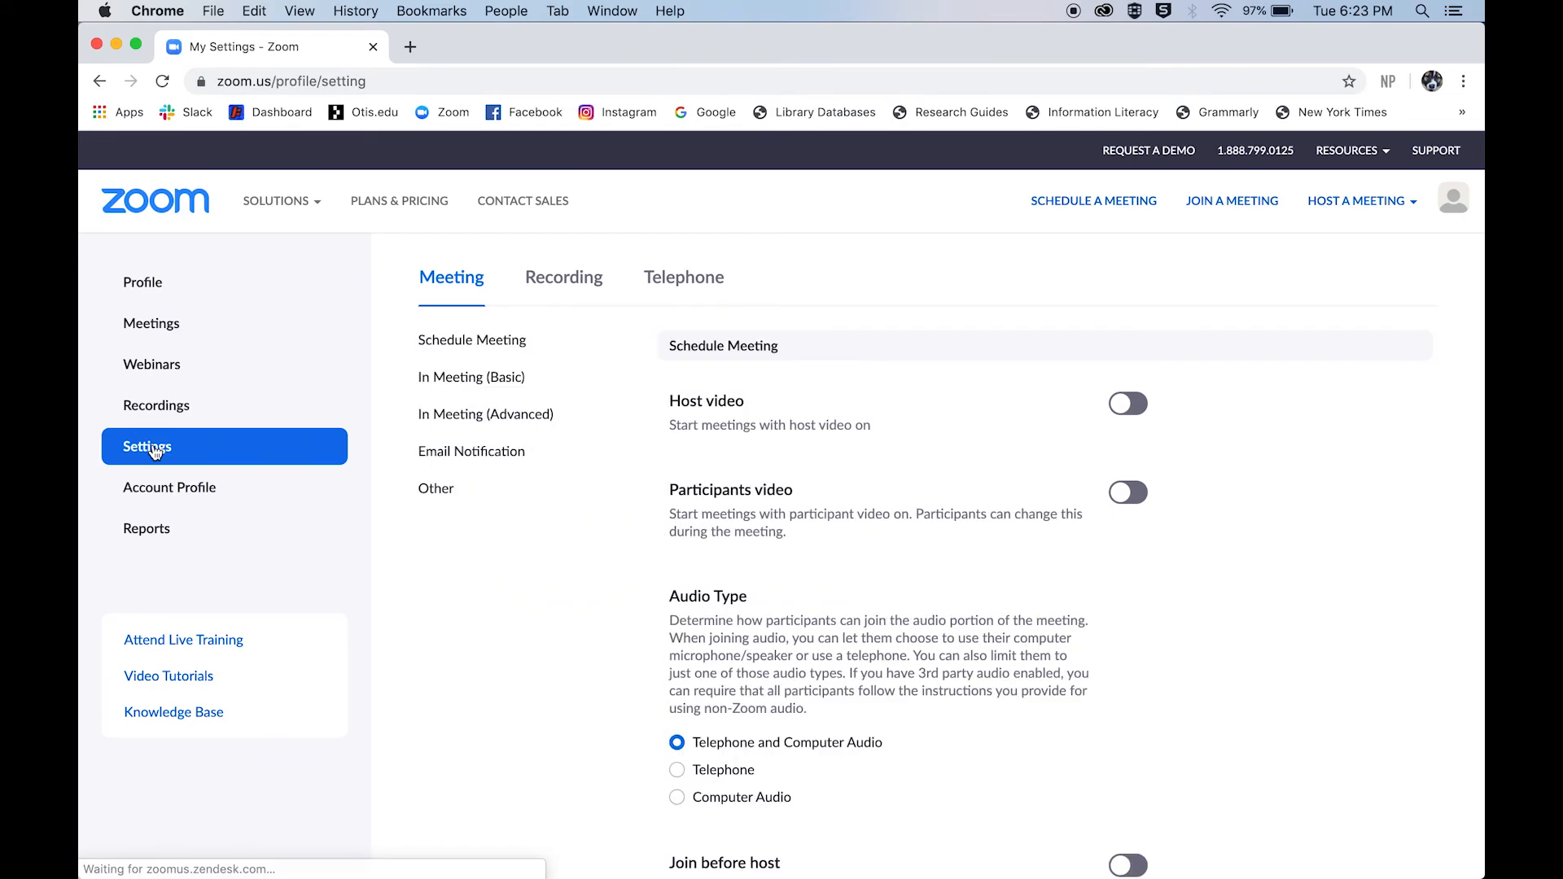
scroll(925, 506, "down", 1)
scroll(926, 505, "down", 10)
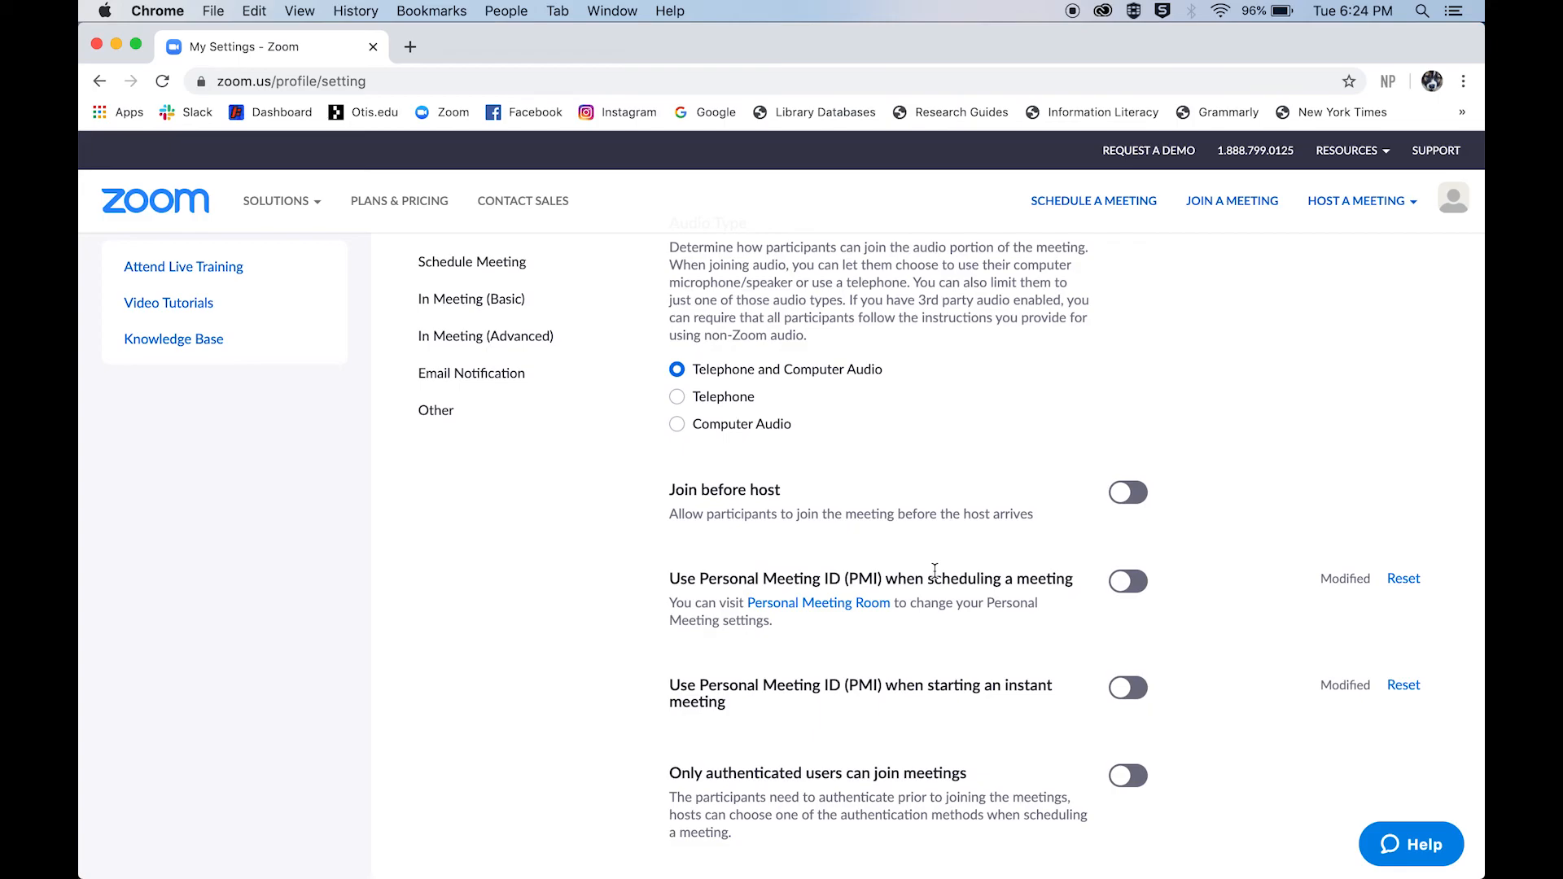
scroll(934, 570, "down", 6)
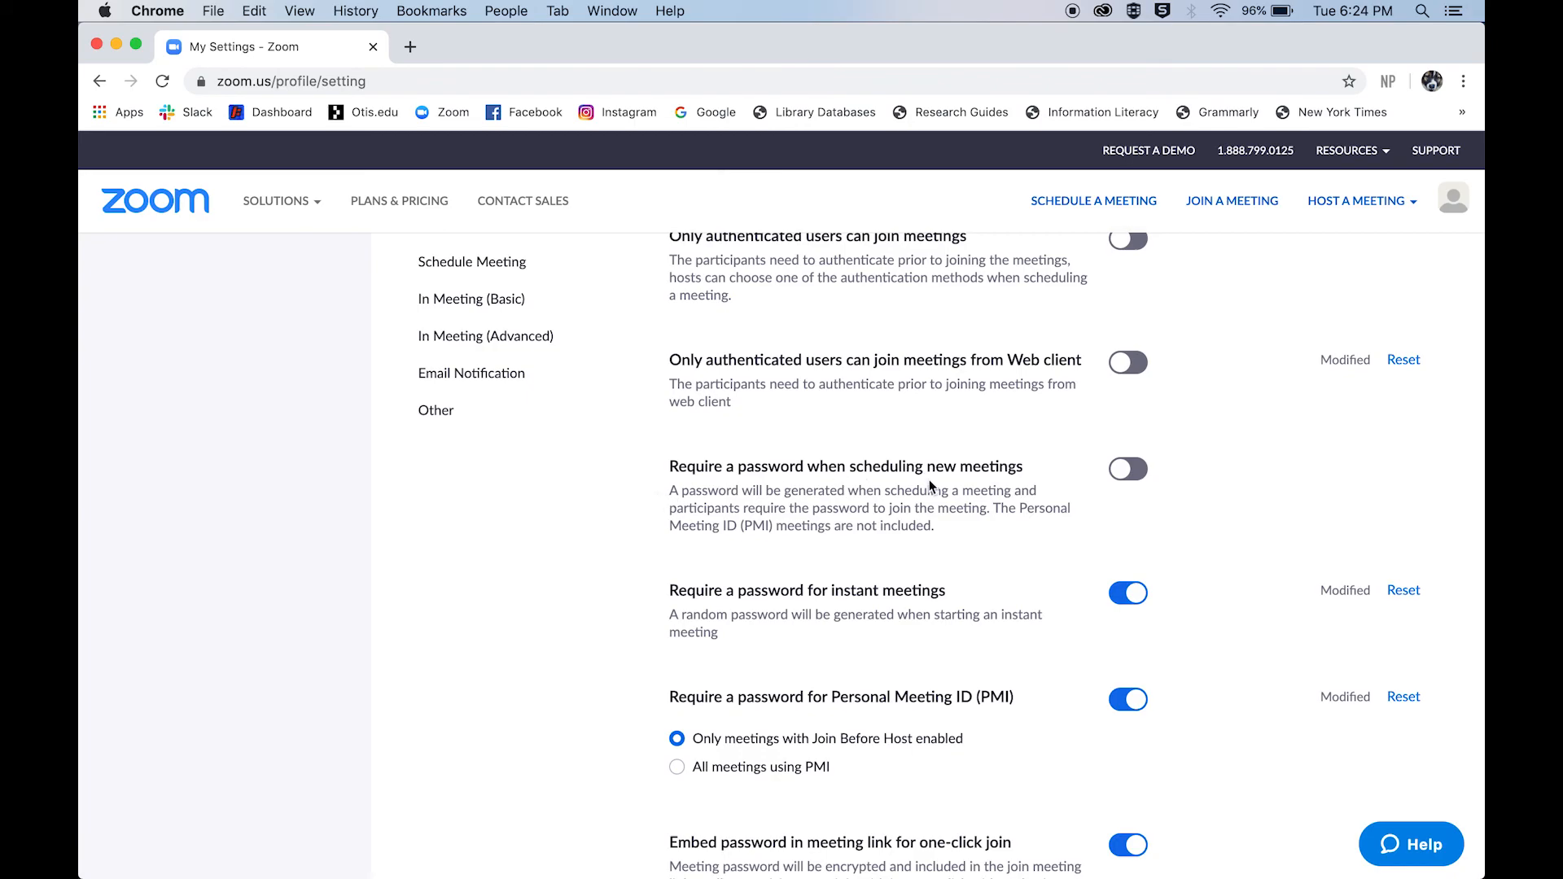
left_click(1137, 477)
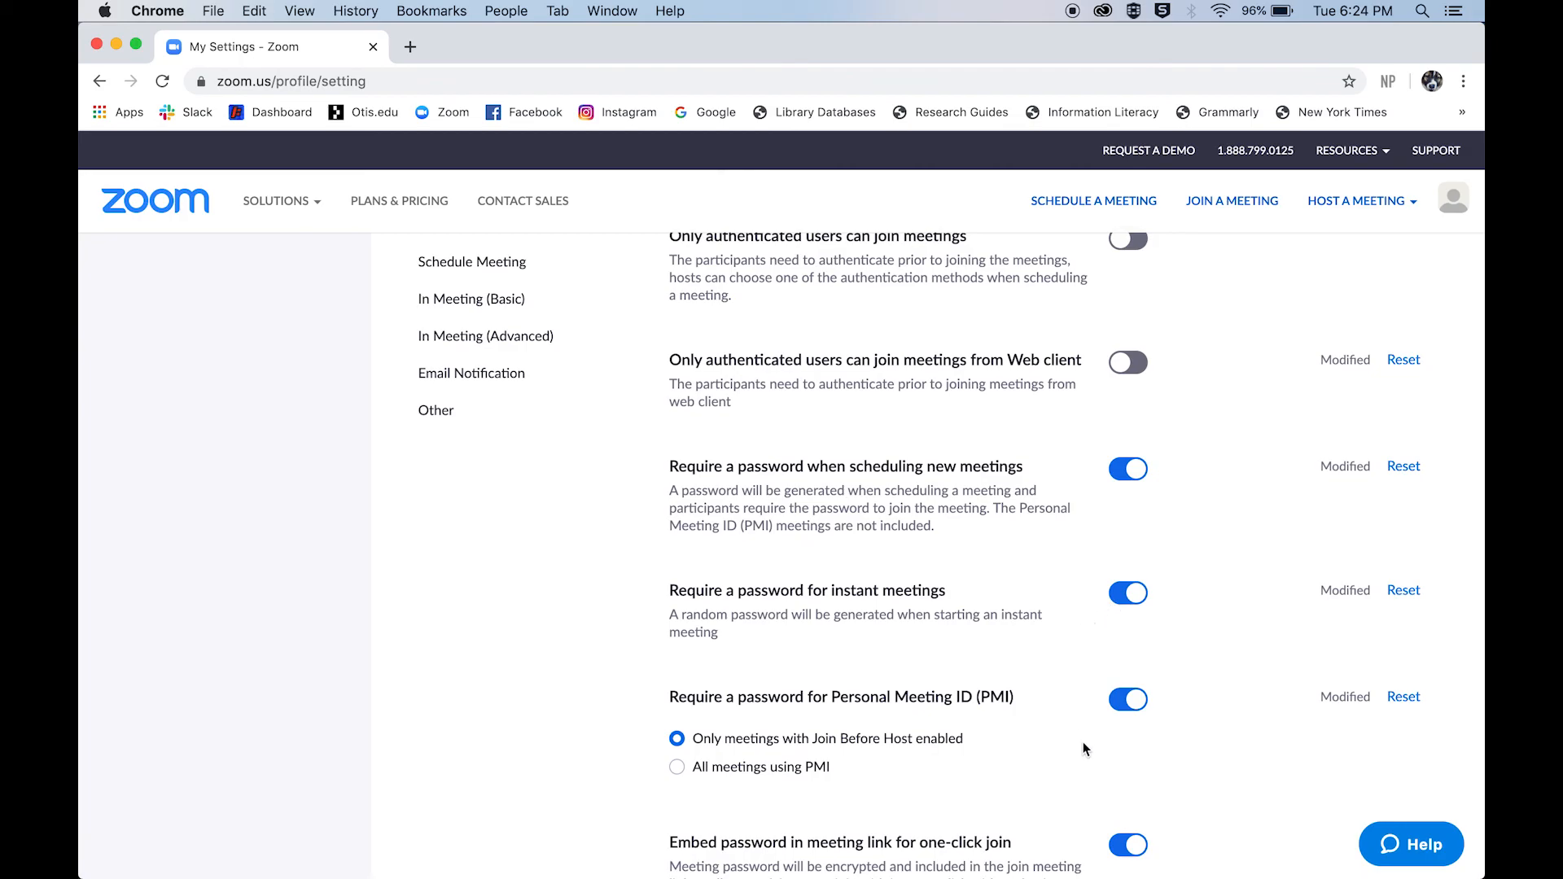
- Restrict who can share their screen to Host Only in the In Meeting (Basic) settings and save the change
scroll(1087, 758, "down", 3)
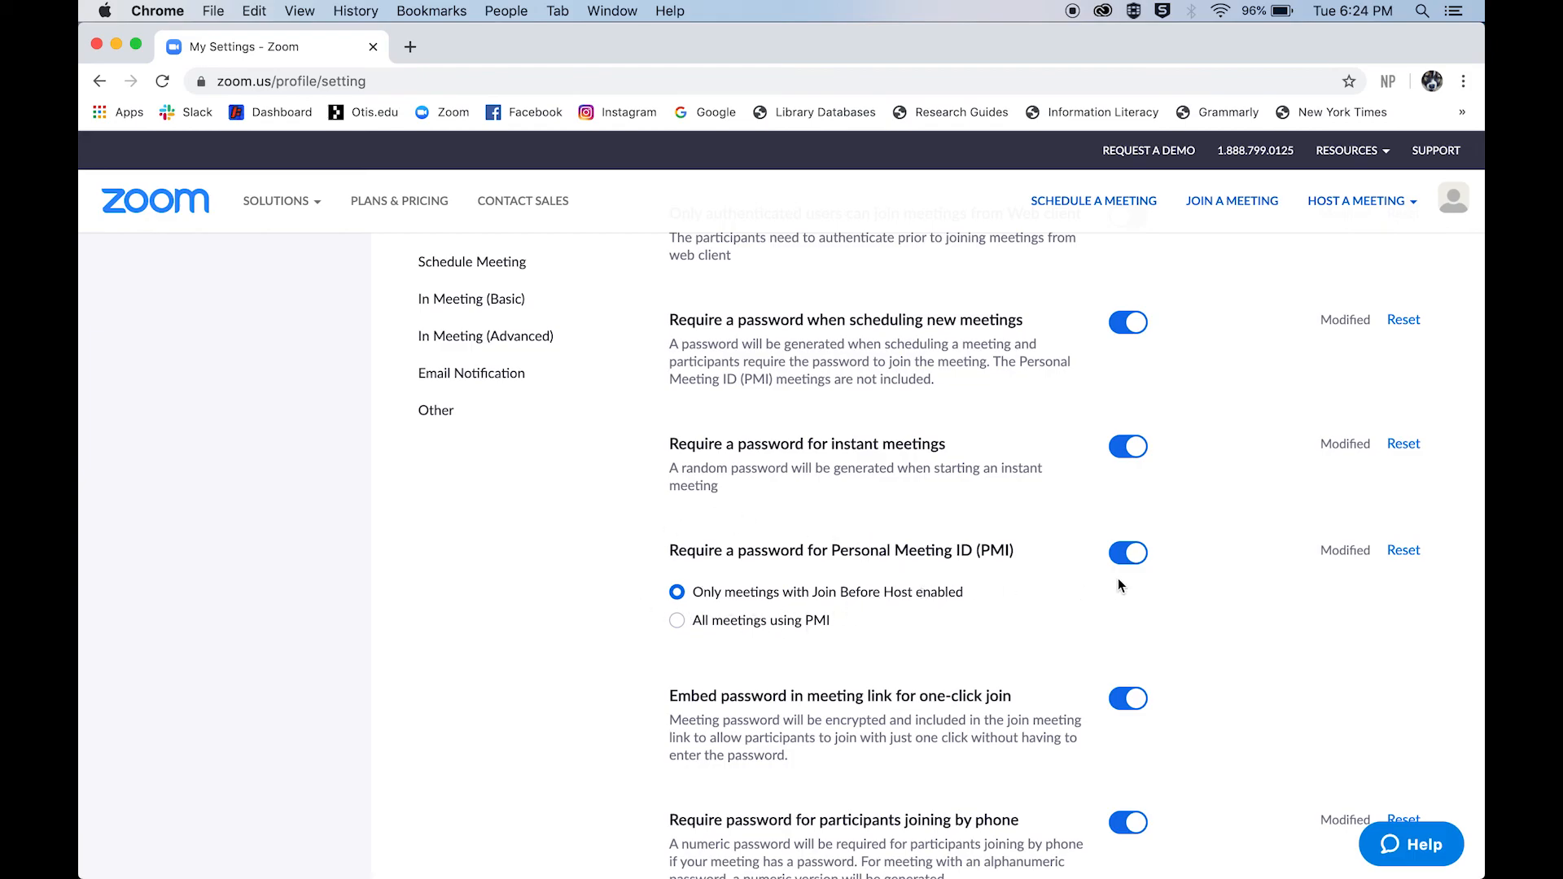
scroll(1118, 586, "down", 5)
scroll(1118, 586, "down", 1)
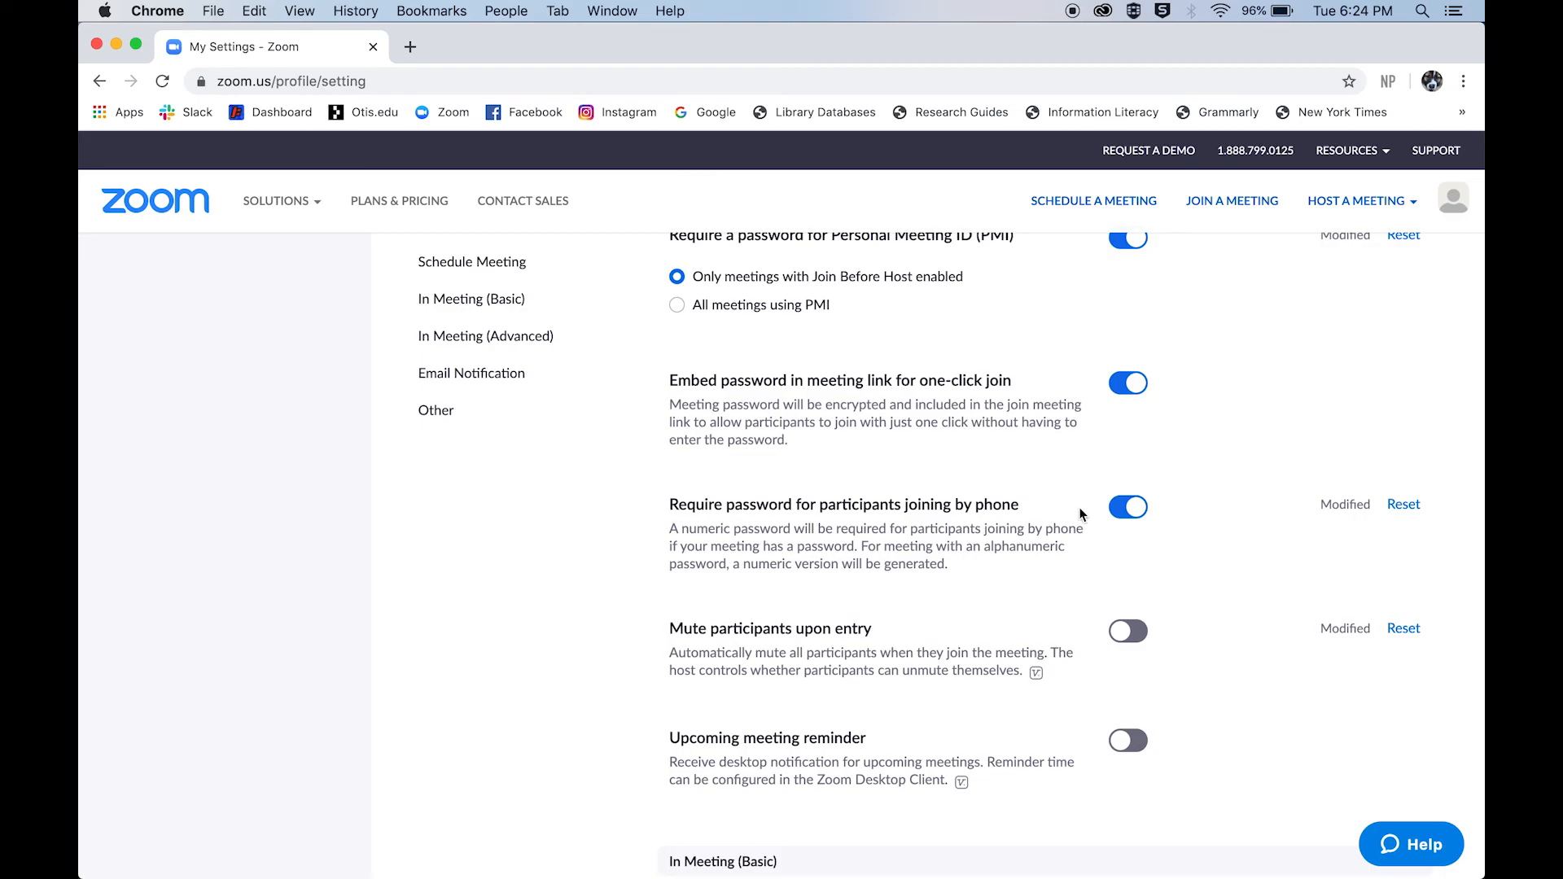
scroll(1059, 552, "down", 5)
scroll(1060, 552, "down", 15)
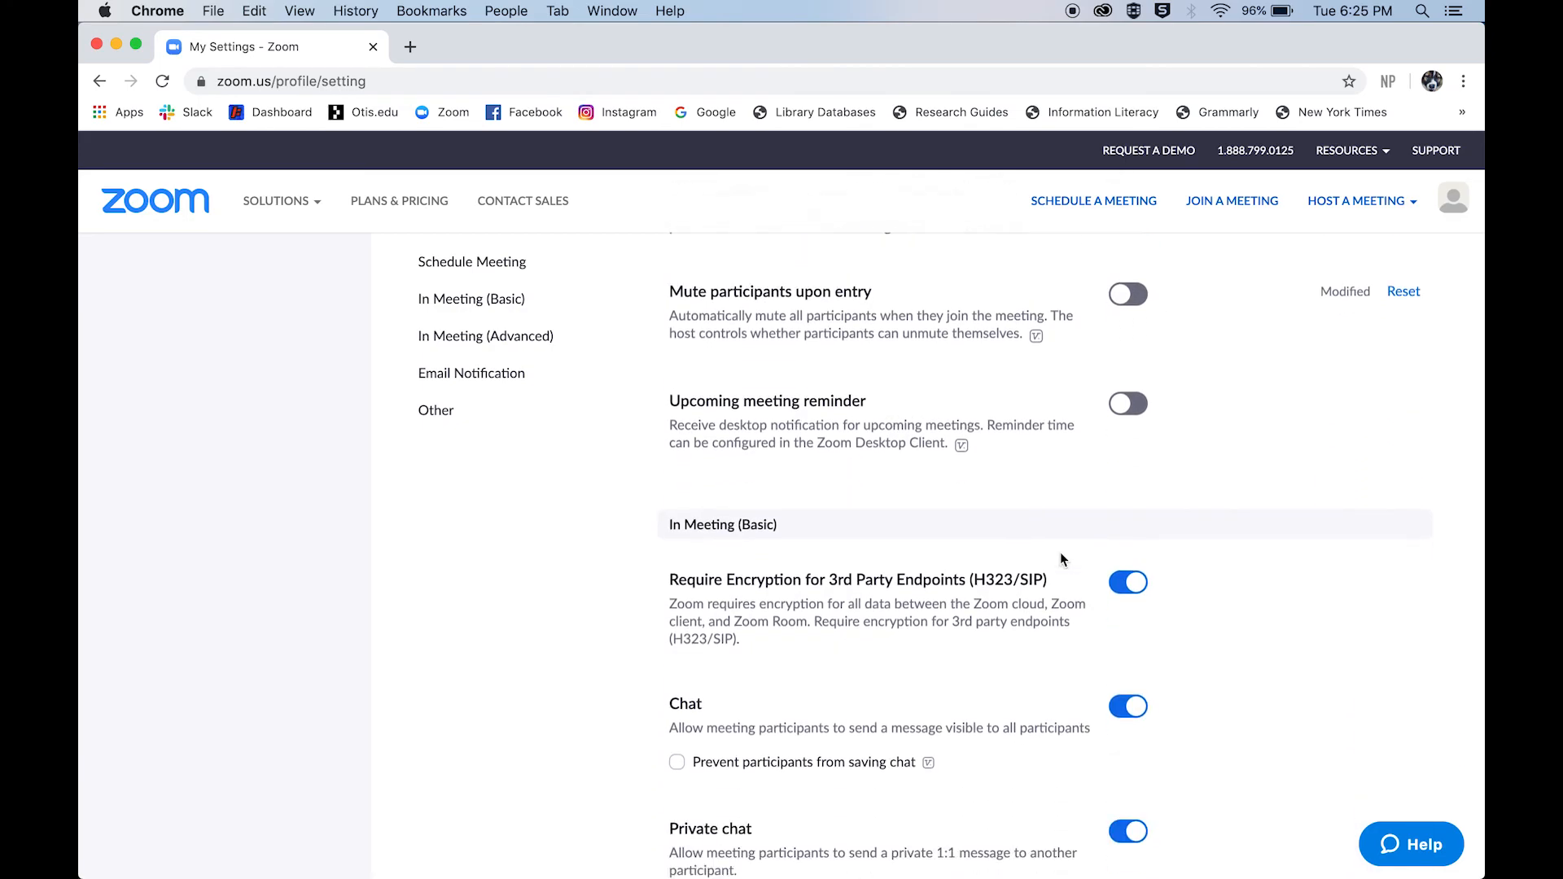
scroll(1060, 551, "down", 5)
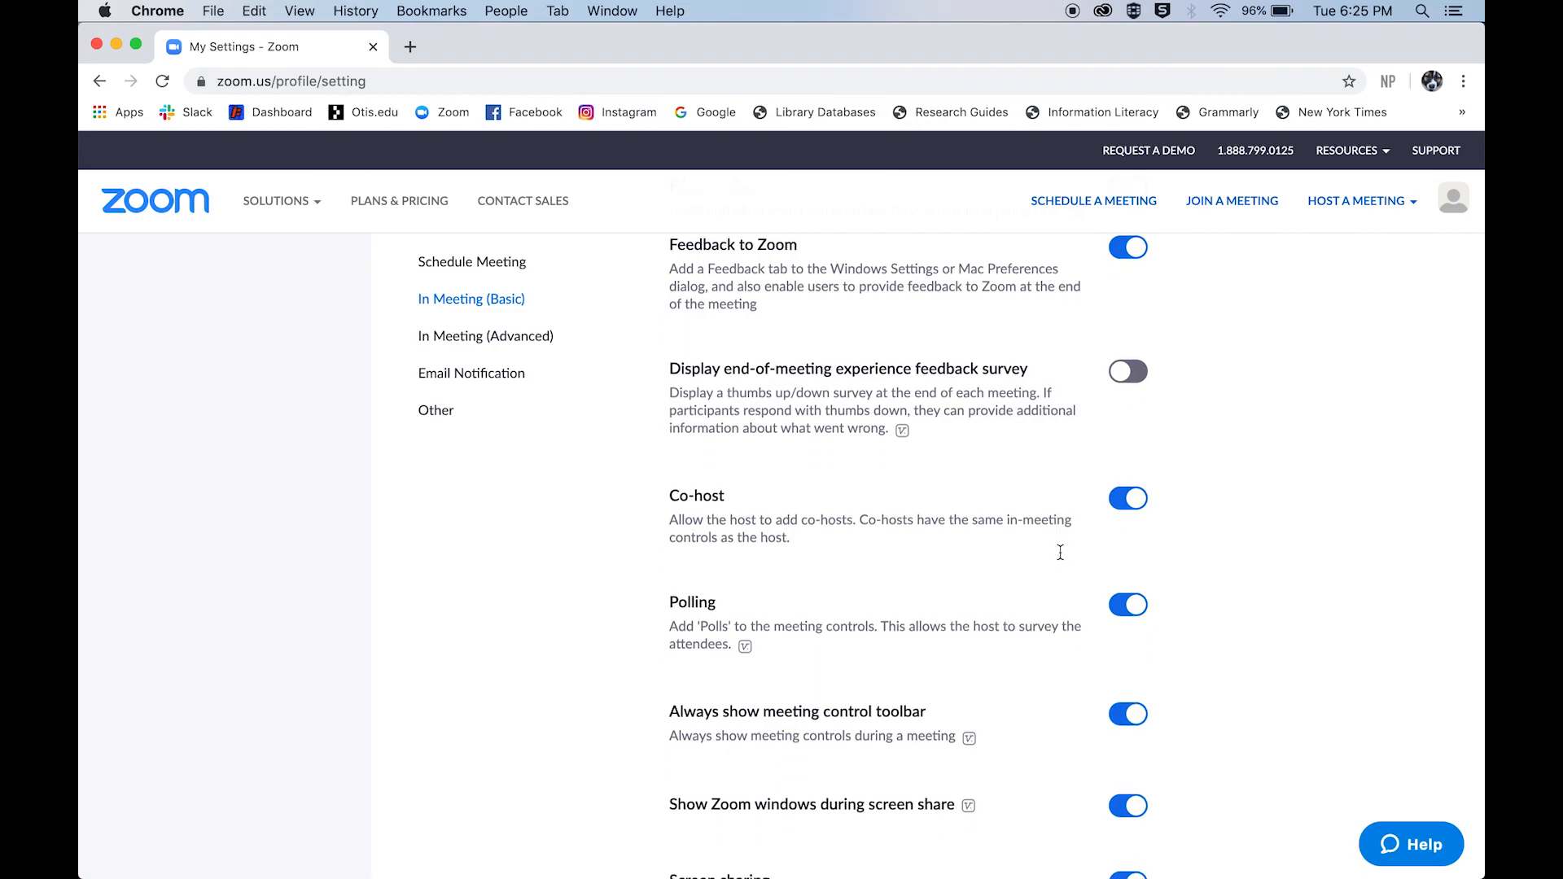
scroll(1061, 554, "down", 5)
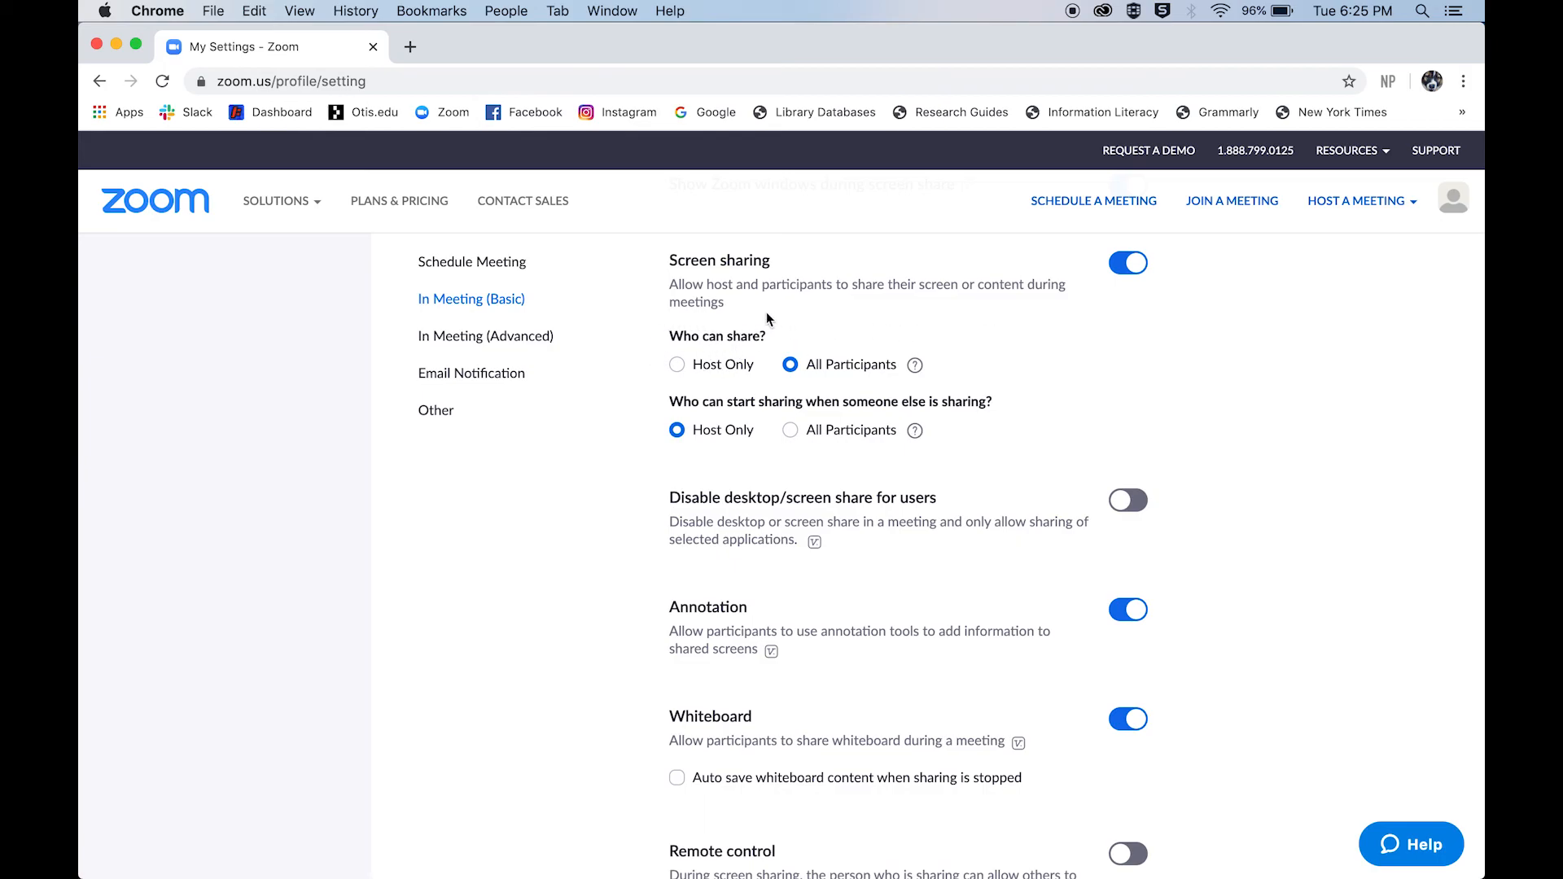
left_click(678, 369)
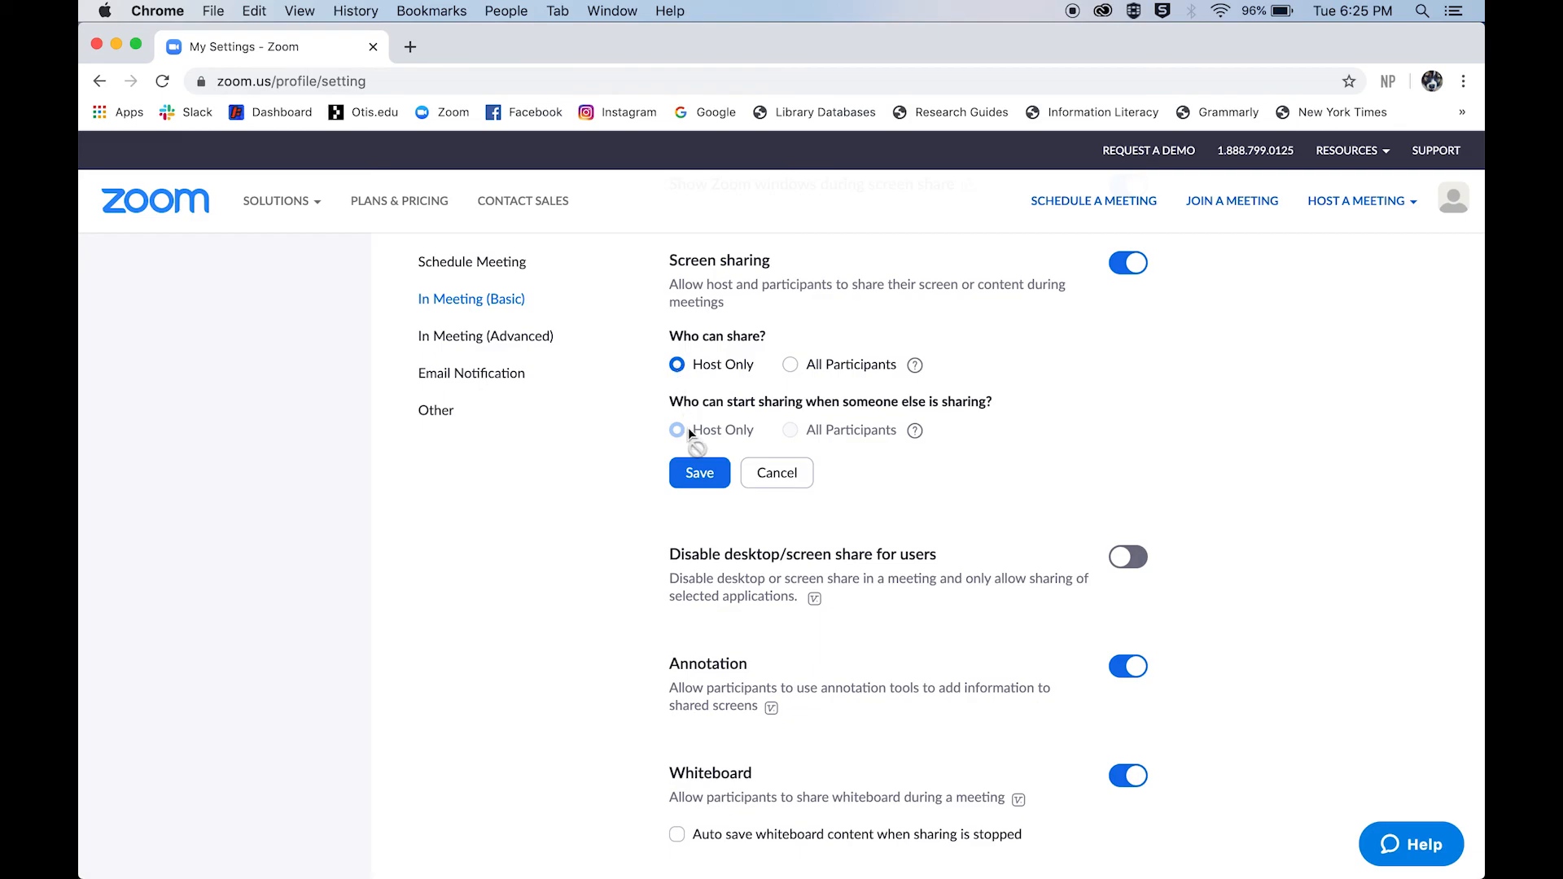
left_click(697, 474)
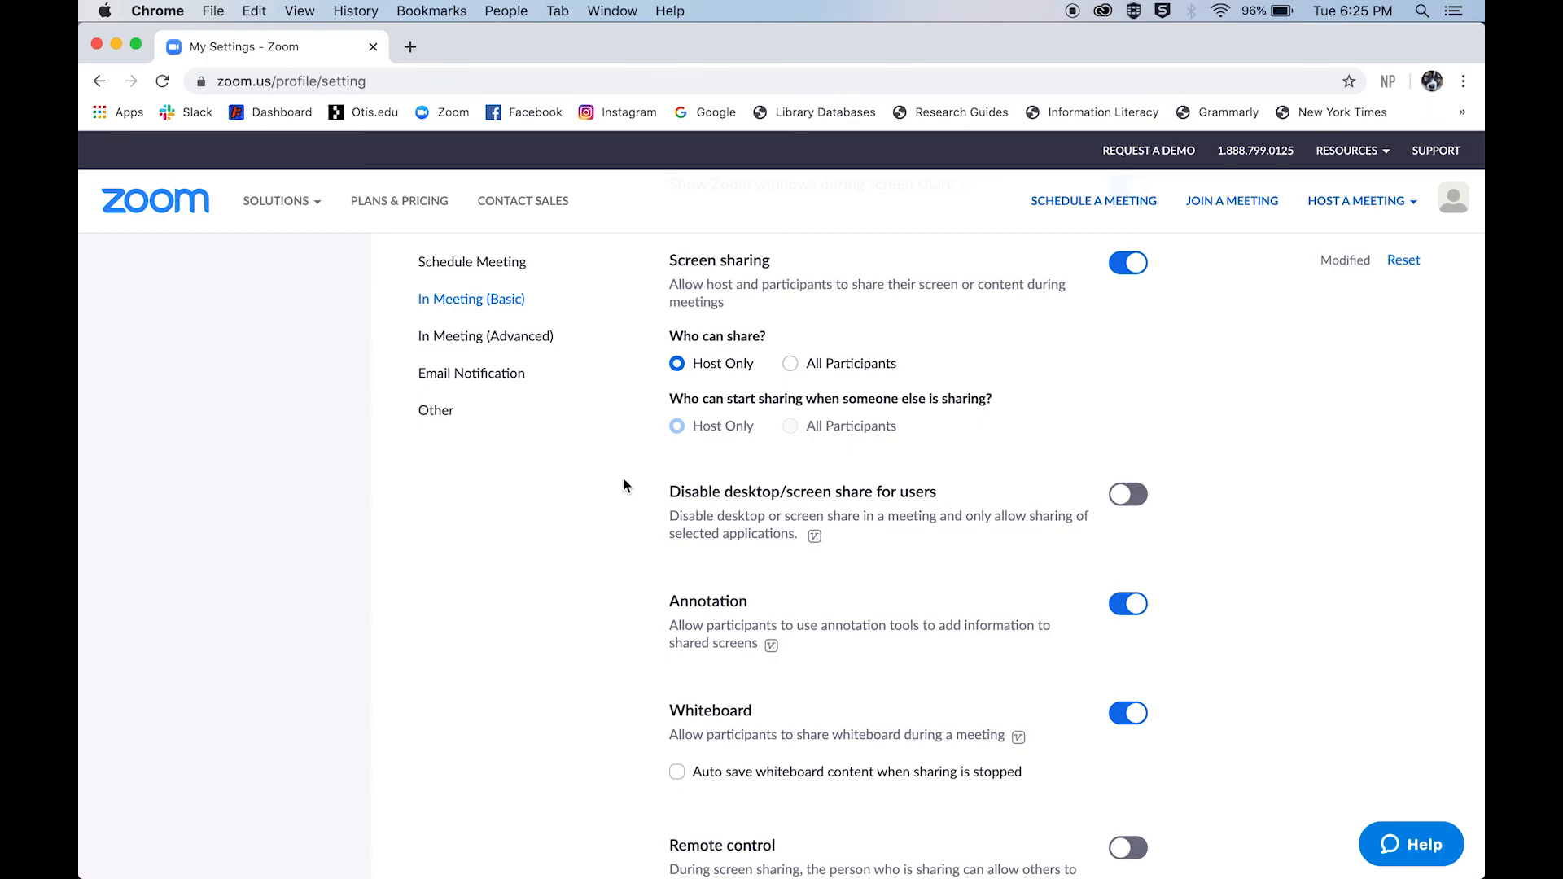
- Turn the Waiting room setting off and back on in the In Meeting (Advanced) settings
scroll(624, 486, "down", 10)
scroll(624, 486, "down", 9)
scroll(624, 486, "down", 5)
scroll(623, 480, "down", 15)
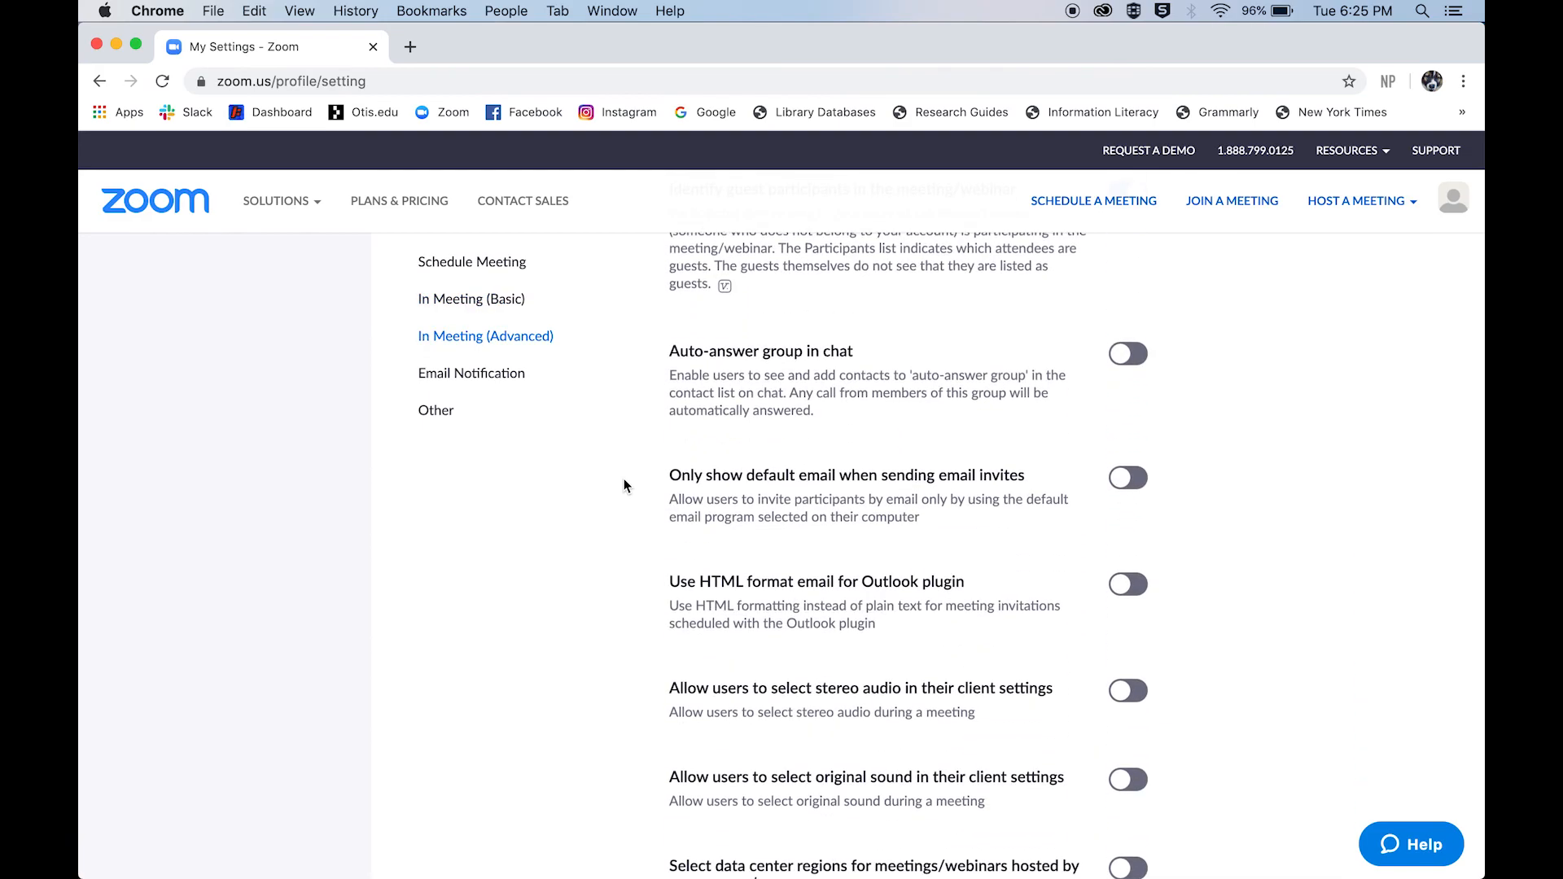
scroll(623, 486, "down", 6)
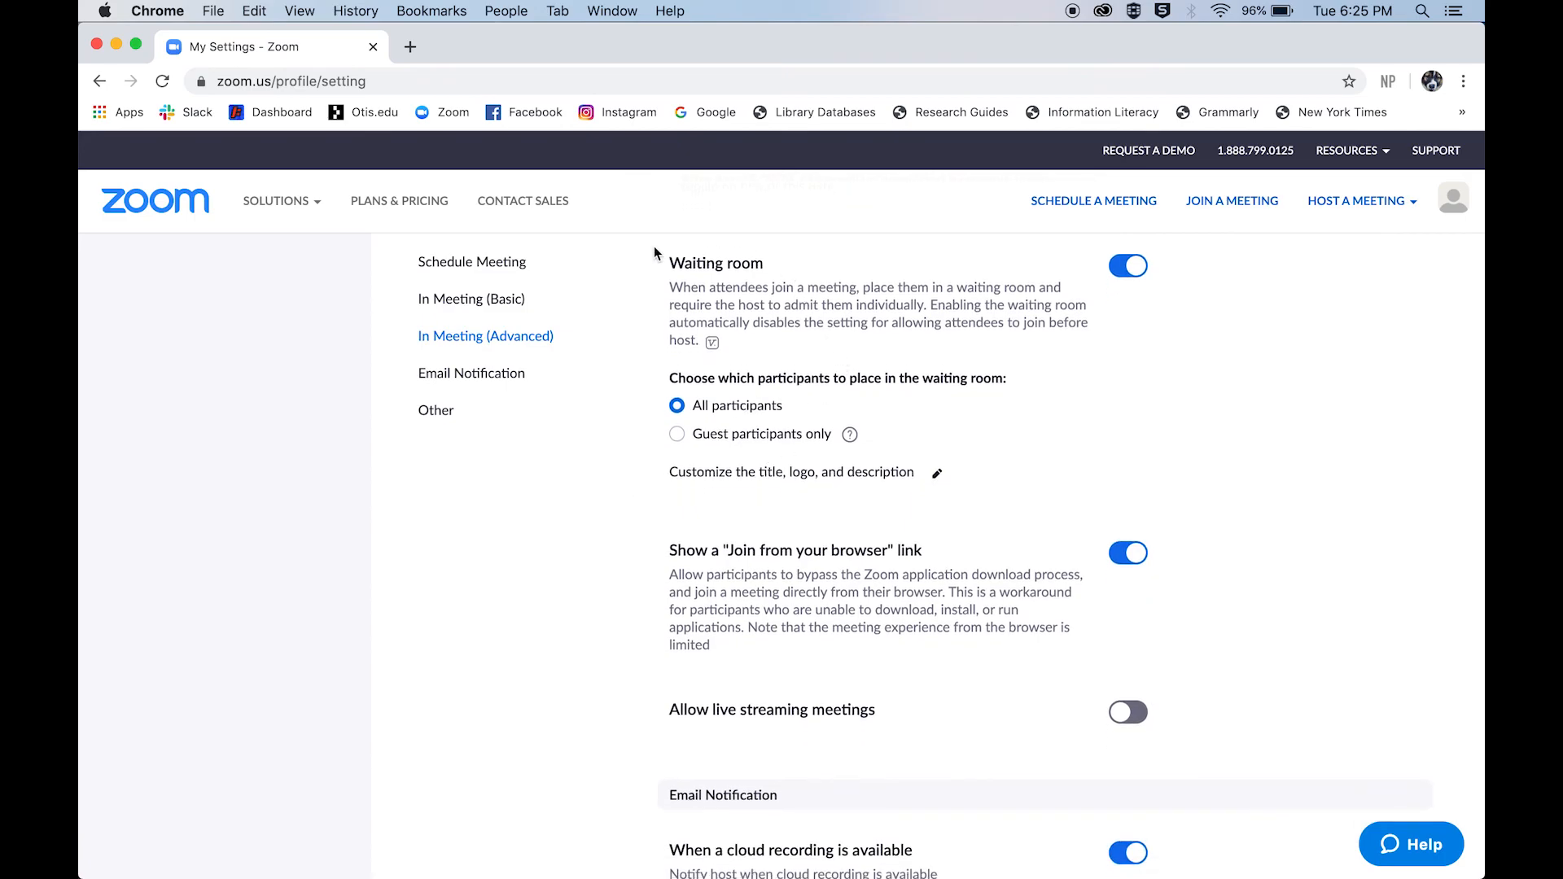
left_click(1125, 269)
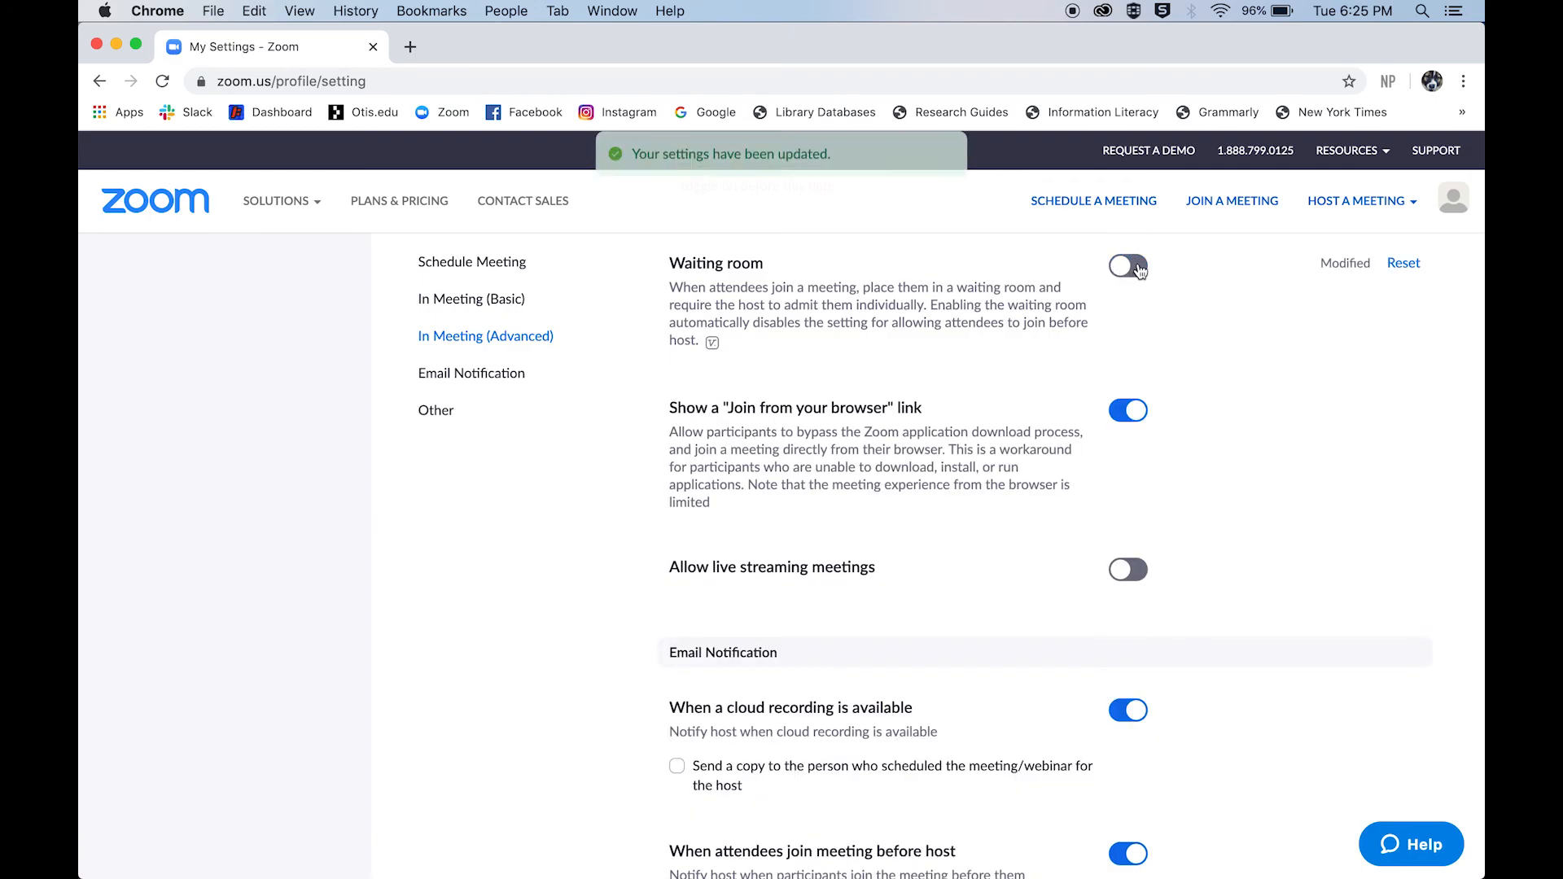
left_click(1138, 270)
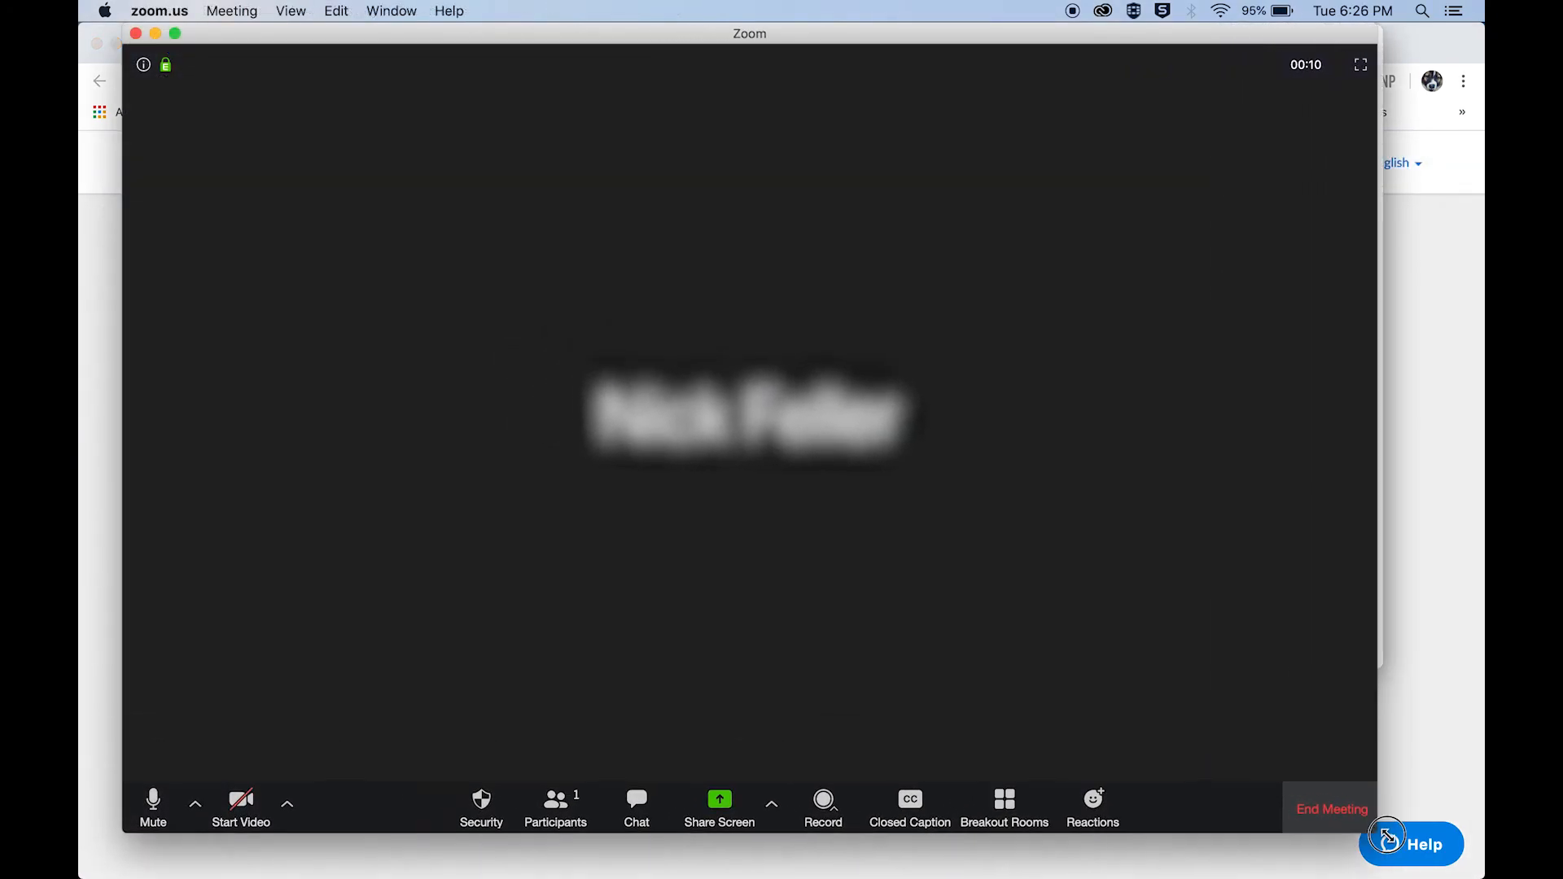
- Switch to the running meeting in the Zoom desktop app, enlarge its window and lock the meeting
left_click_drag(1386, 836, 1449, 866)
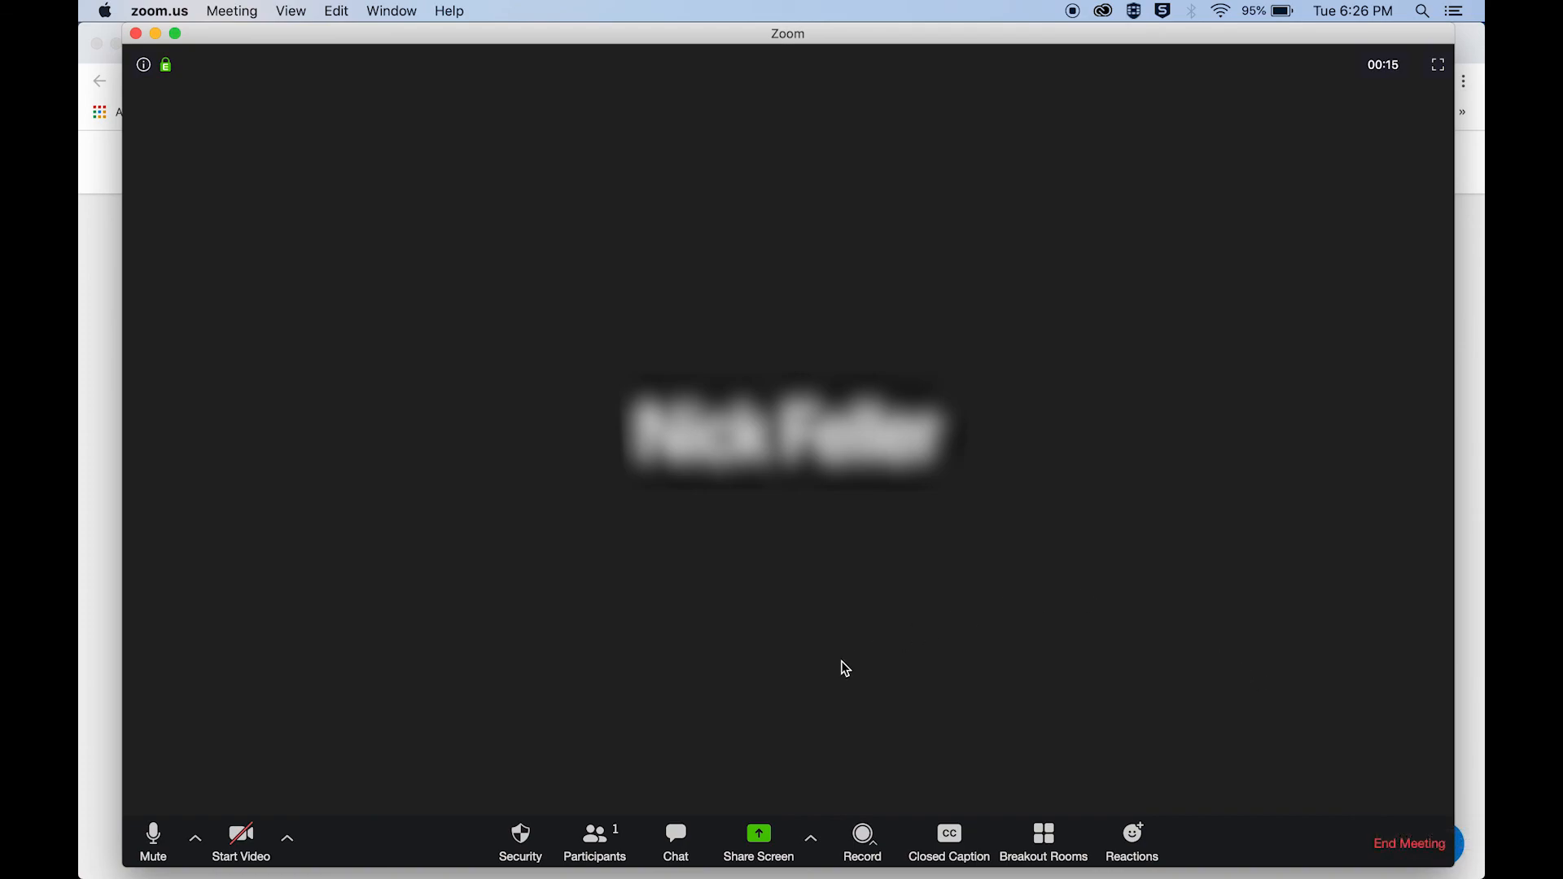
left_click(599, 839)
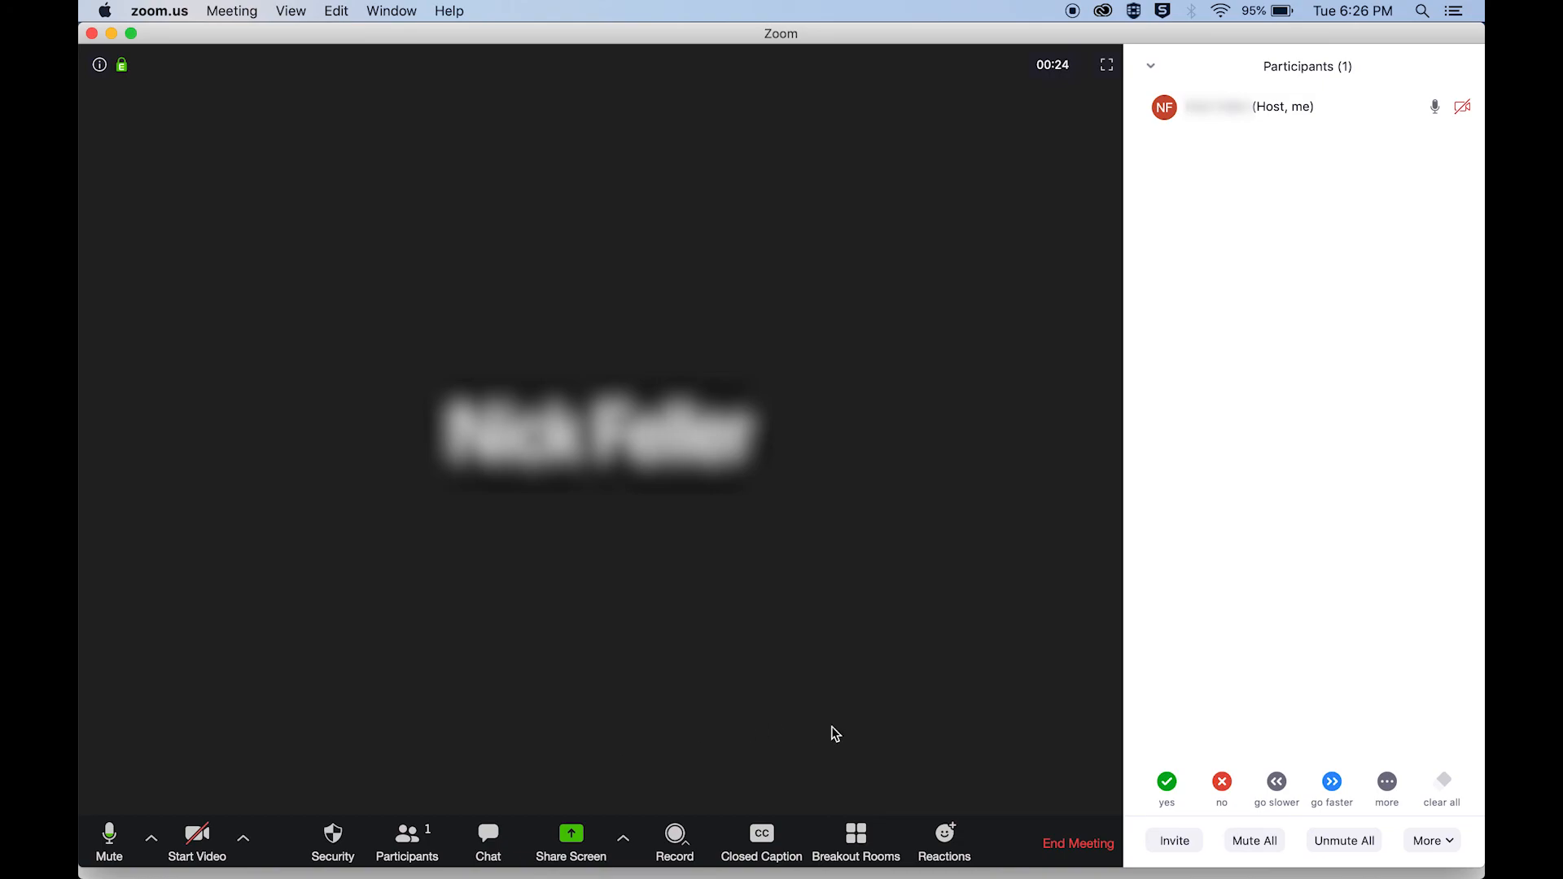
left_click(1451, 839)
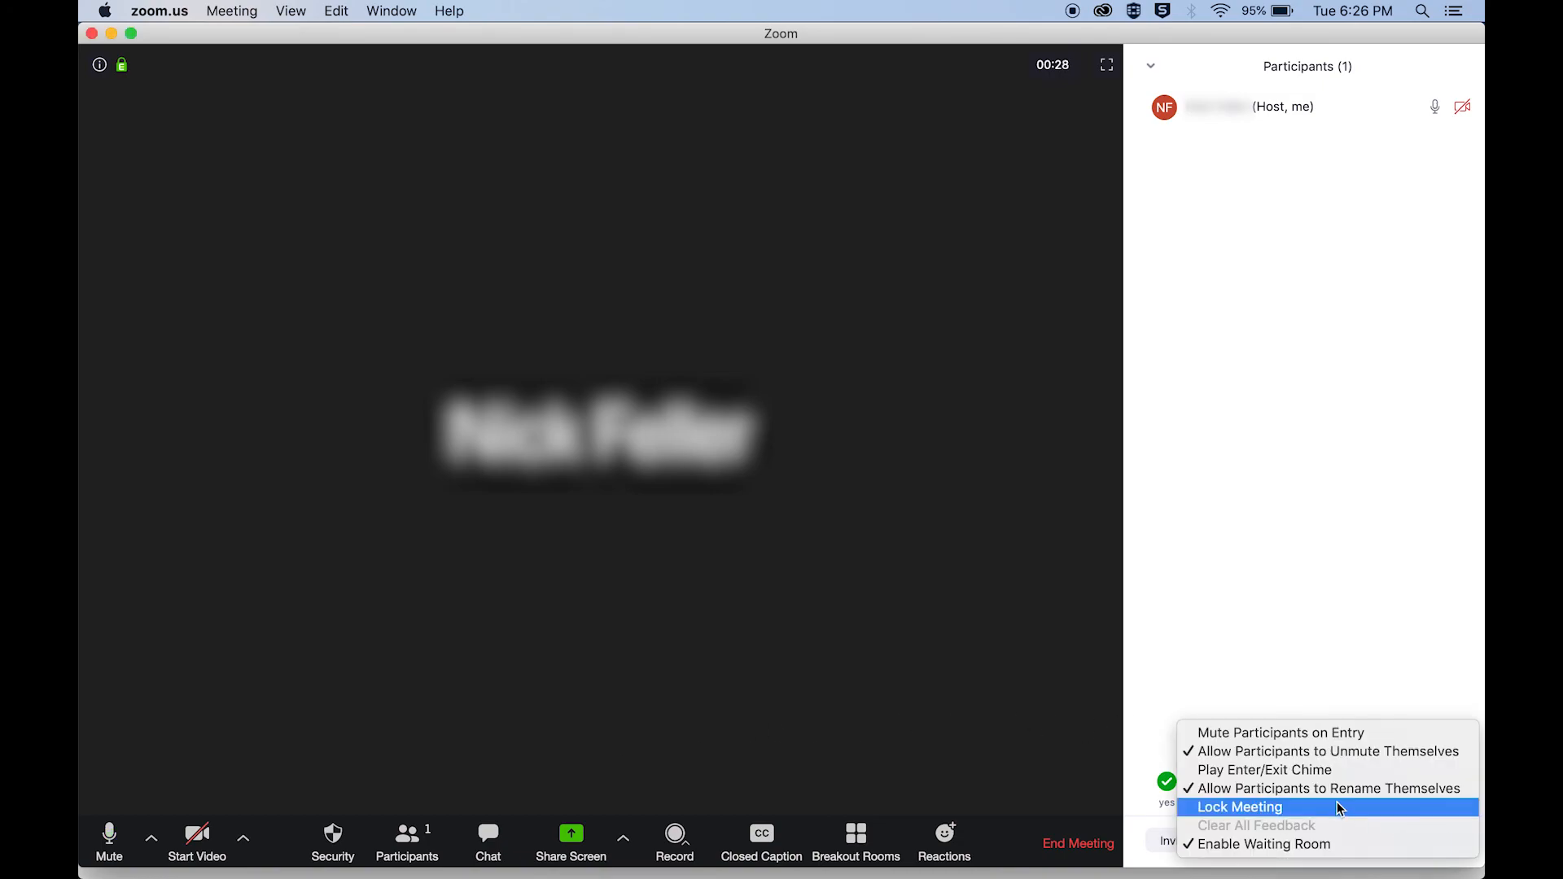
left_click(1213, 809)
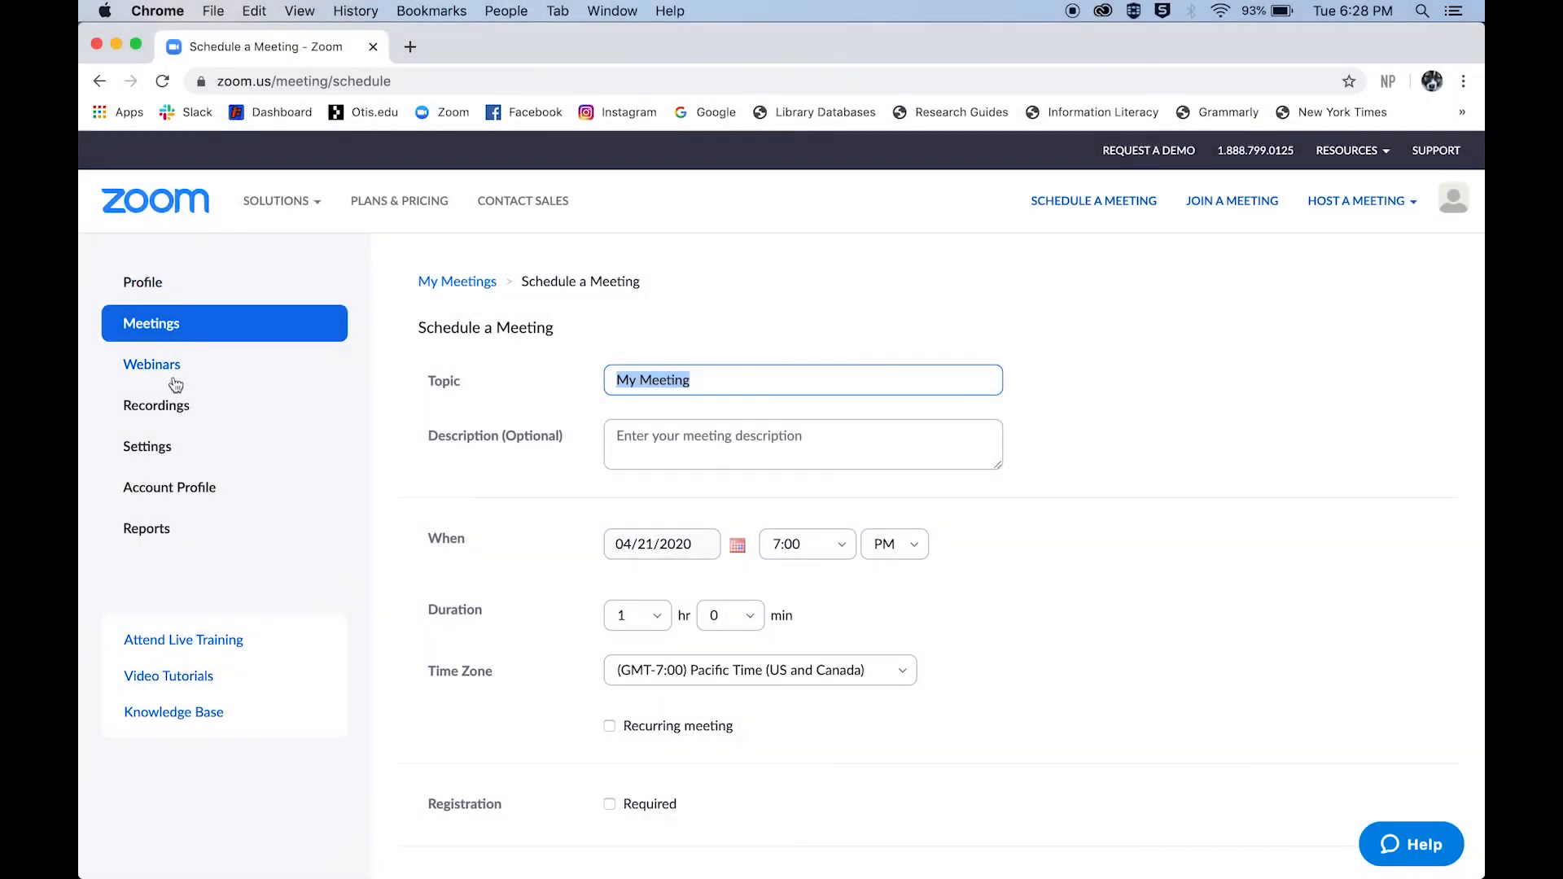
- Back in Chrome, review the In Meeting (Basic) section of the account's meeting settings
left_click(155, 450)
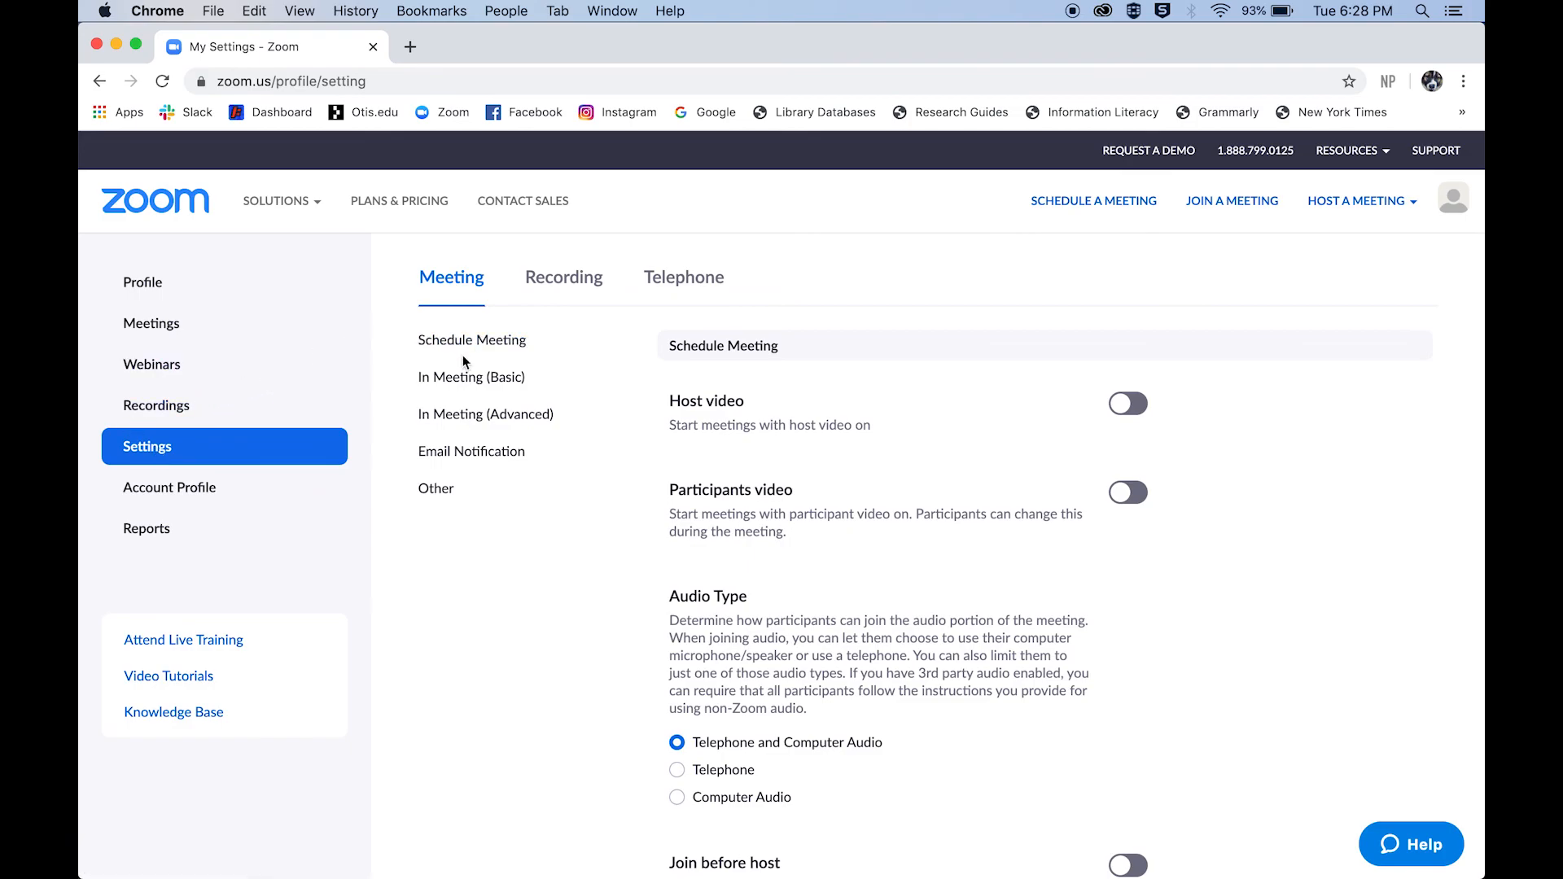
left_click(465, 377)
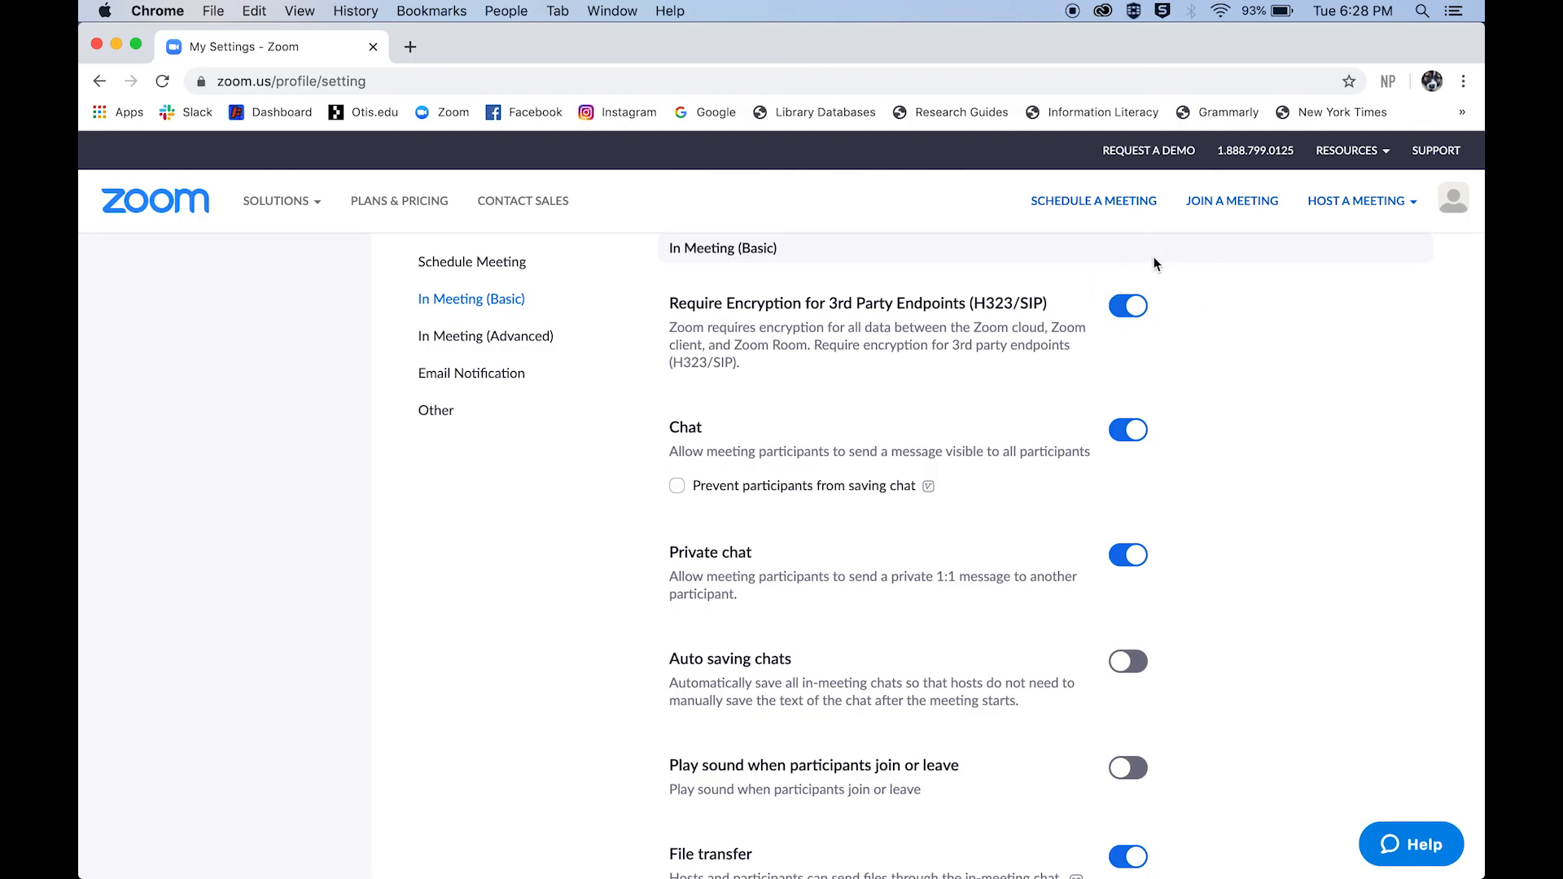
scroll(425, 458, "up", 10)
scroll(425, 457, "up", 5)
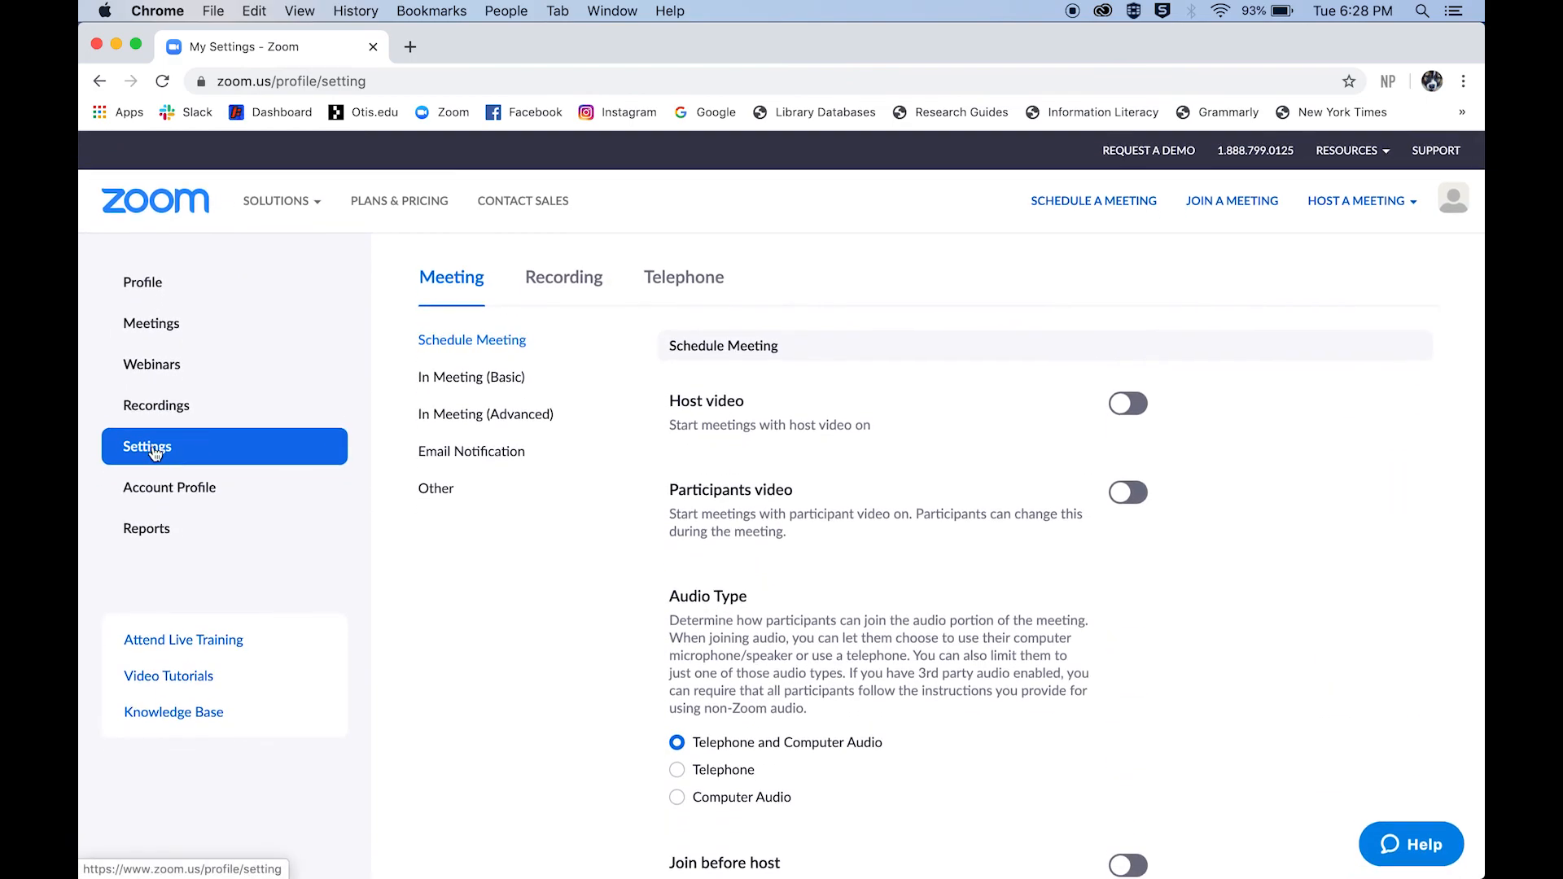
- Schedule a new meeting that only authenticated users can join, and save it
left_click(157, 325)
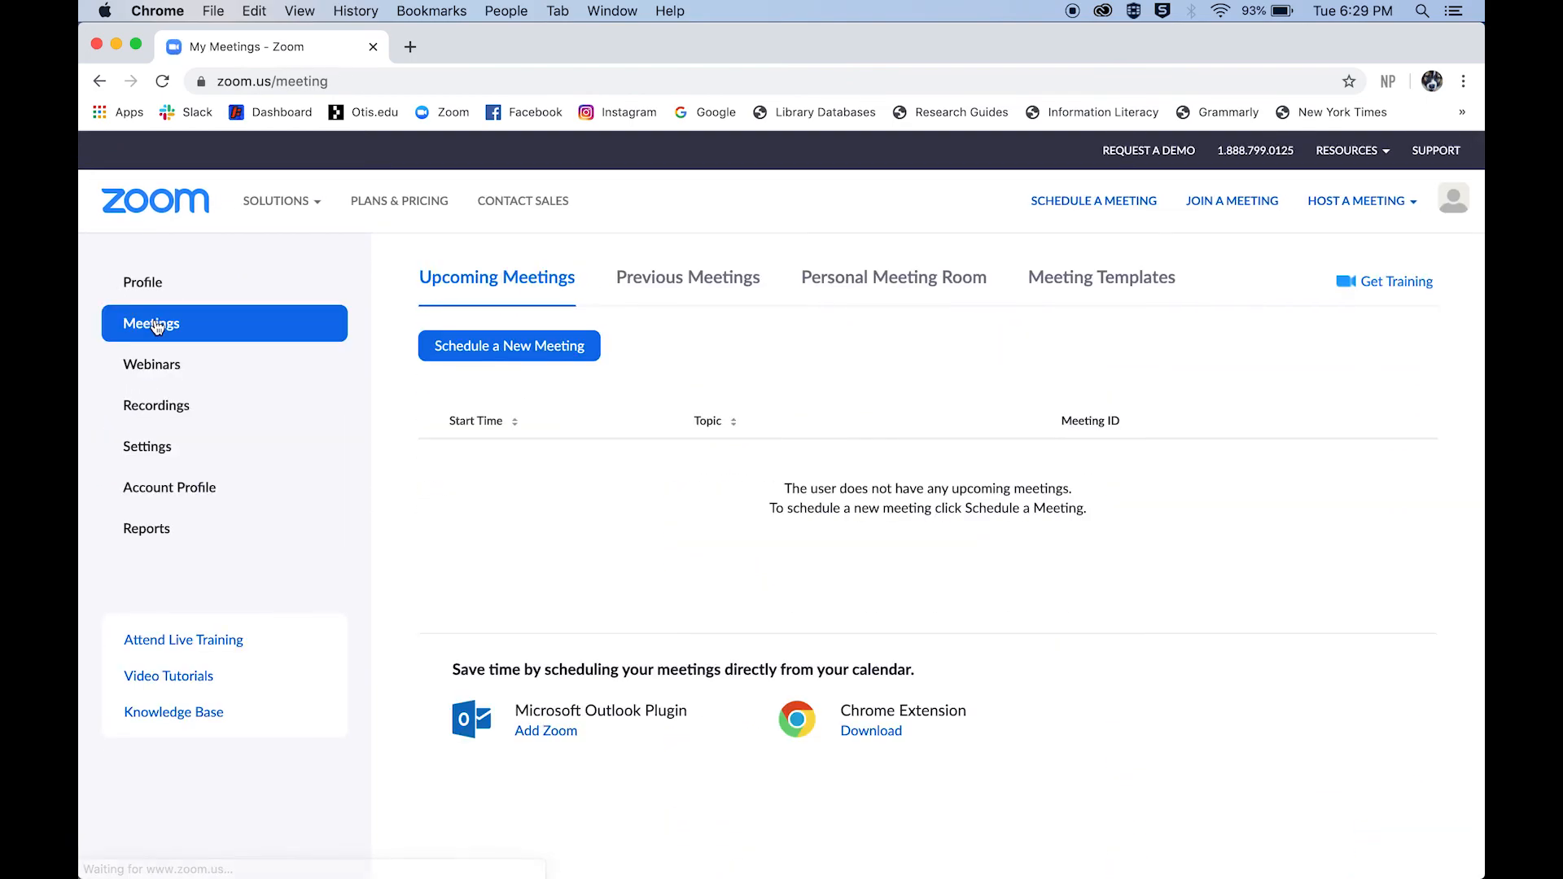
left_click(503, 348)
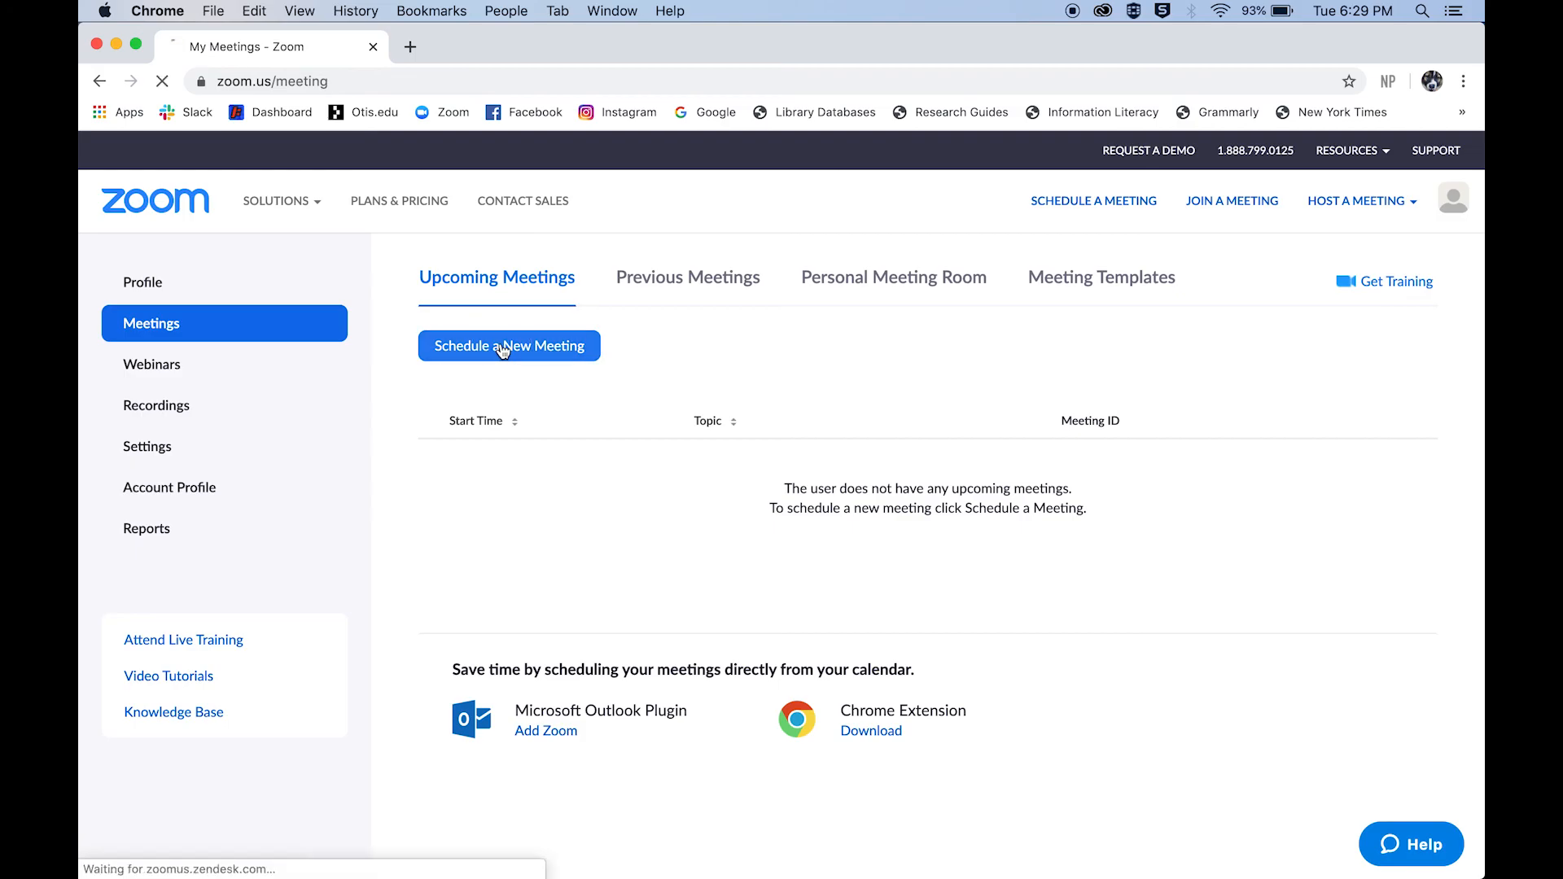
scroll(979, 481, "down", 5)
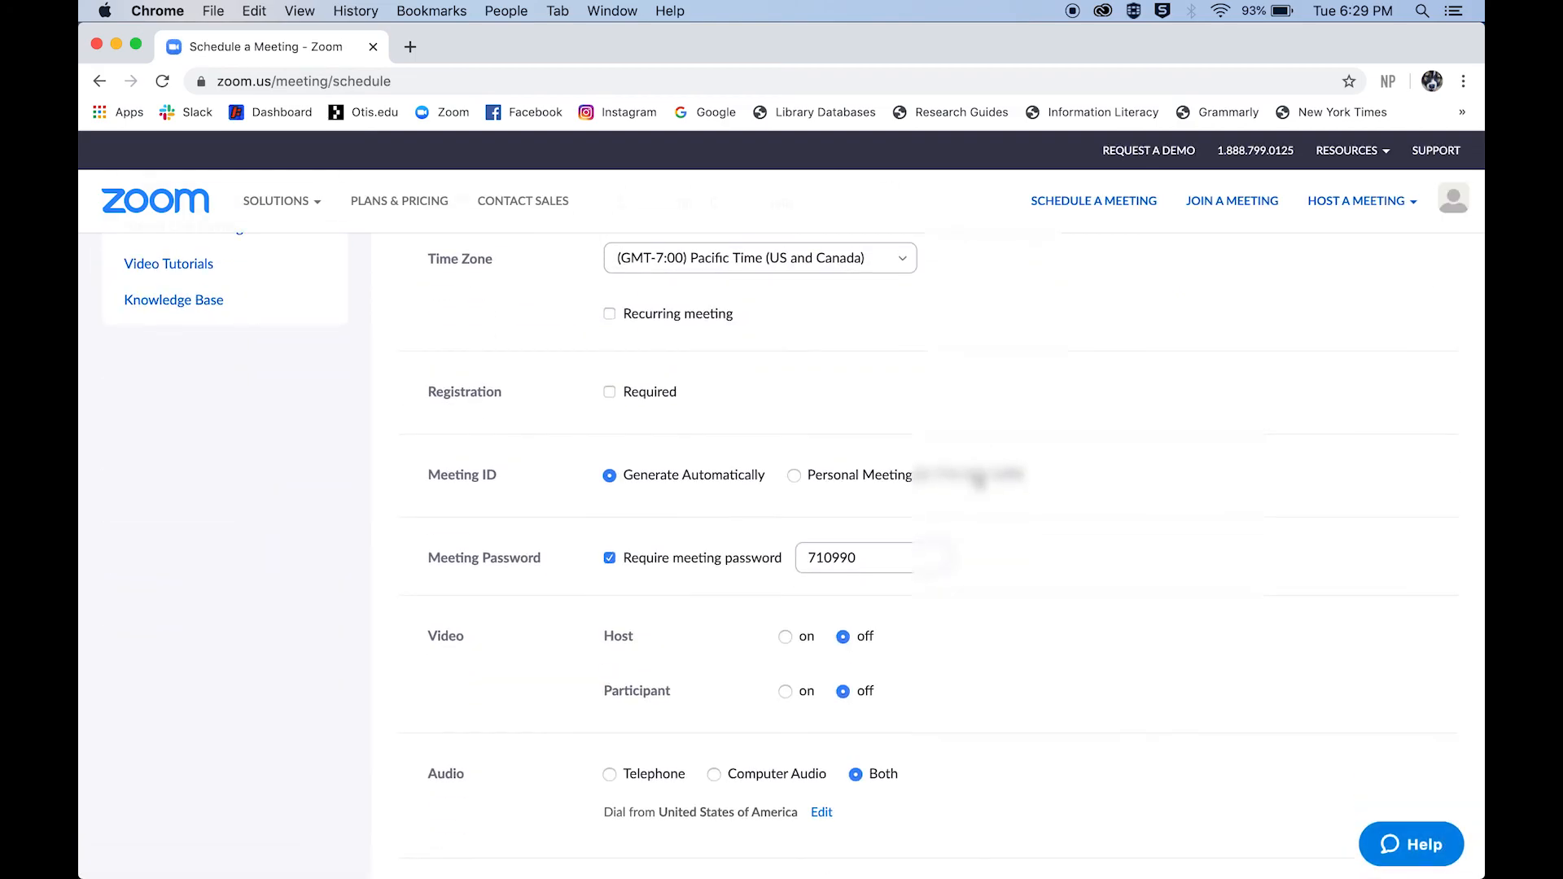
scroll(979, 482, "down", 4)
scroll(979, 482, "down", 3)
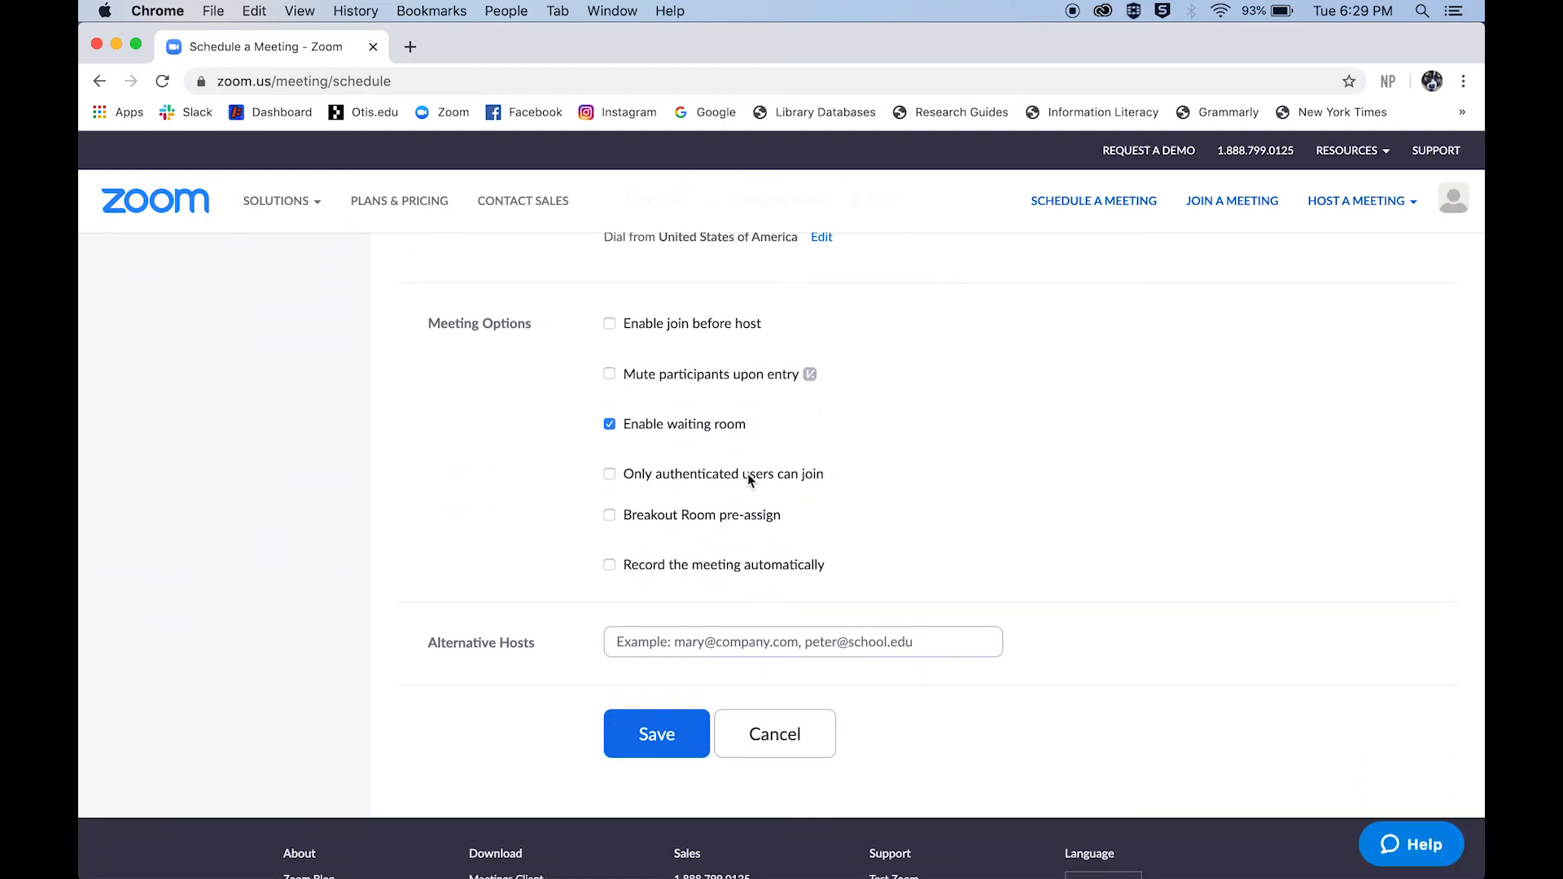
left_click(609, 473)
left_click(671, 737)
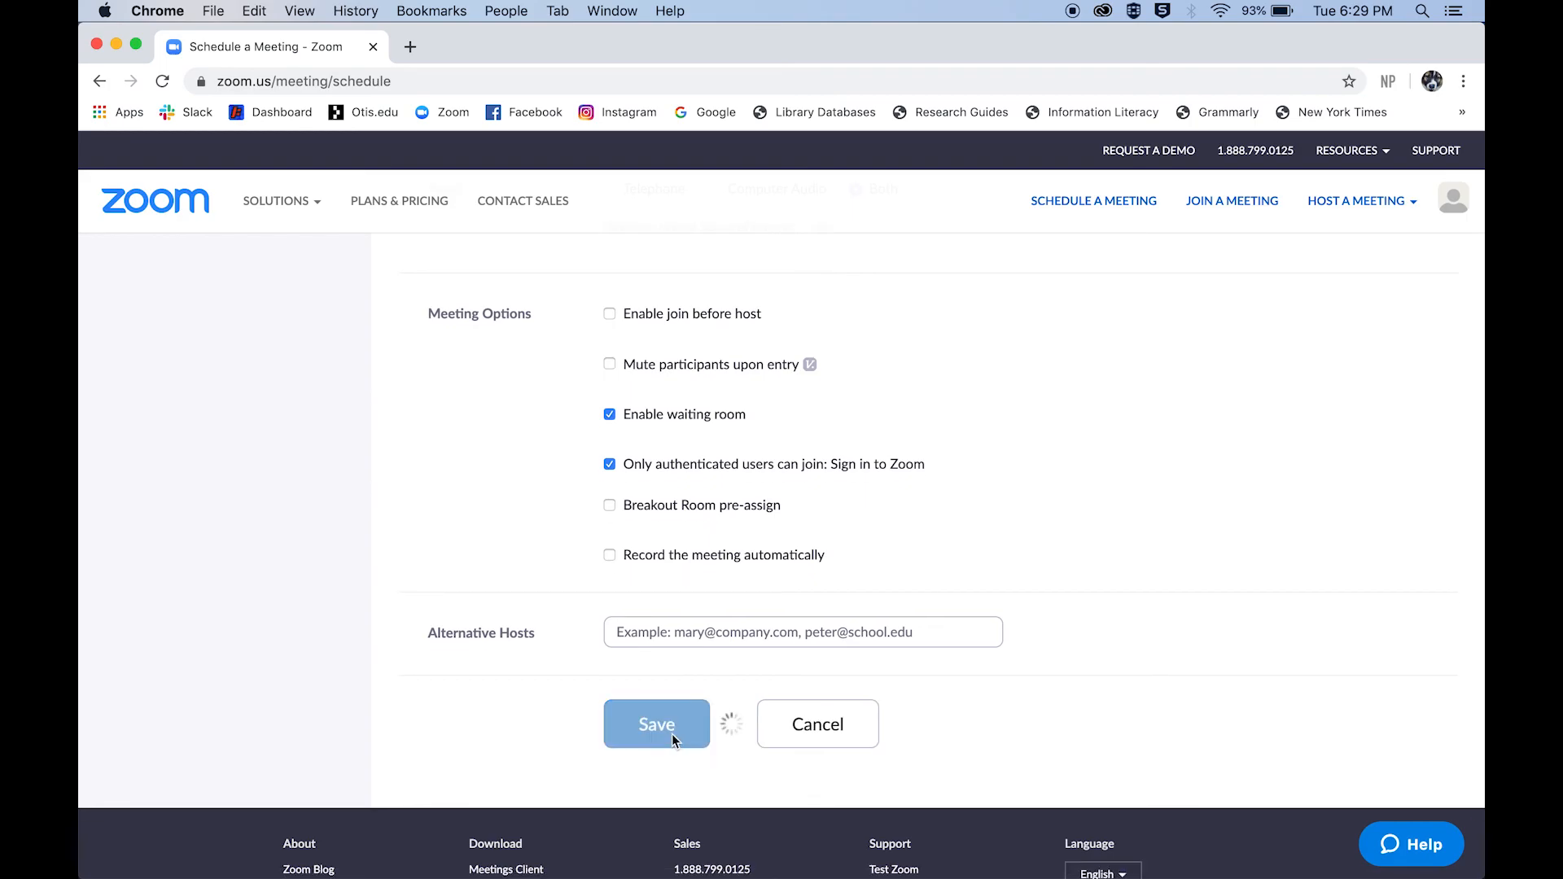